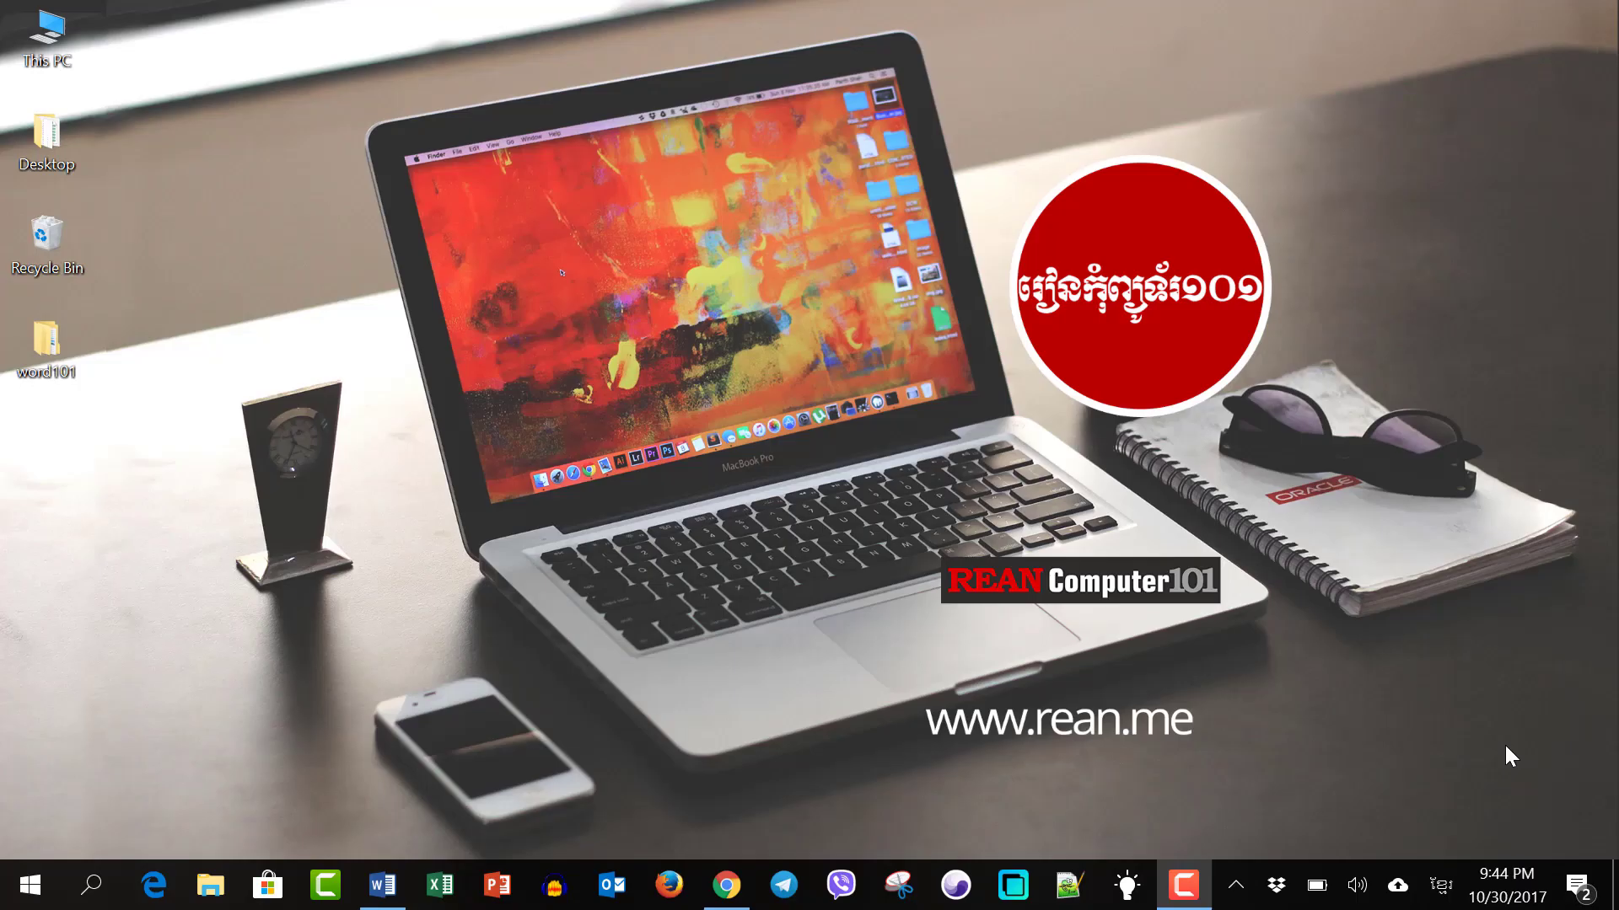
Bring up Word and select the Khmer title and English subtitle lines, then deselect them.
click(377, 888)
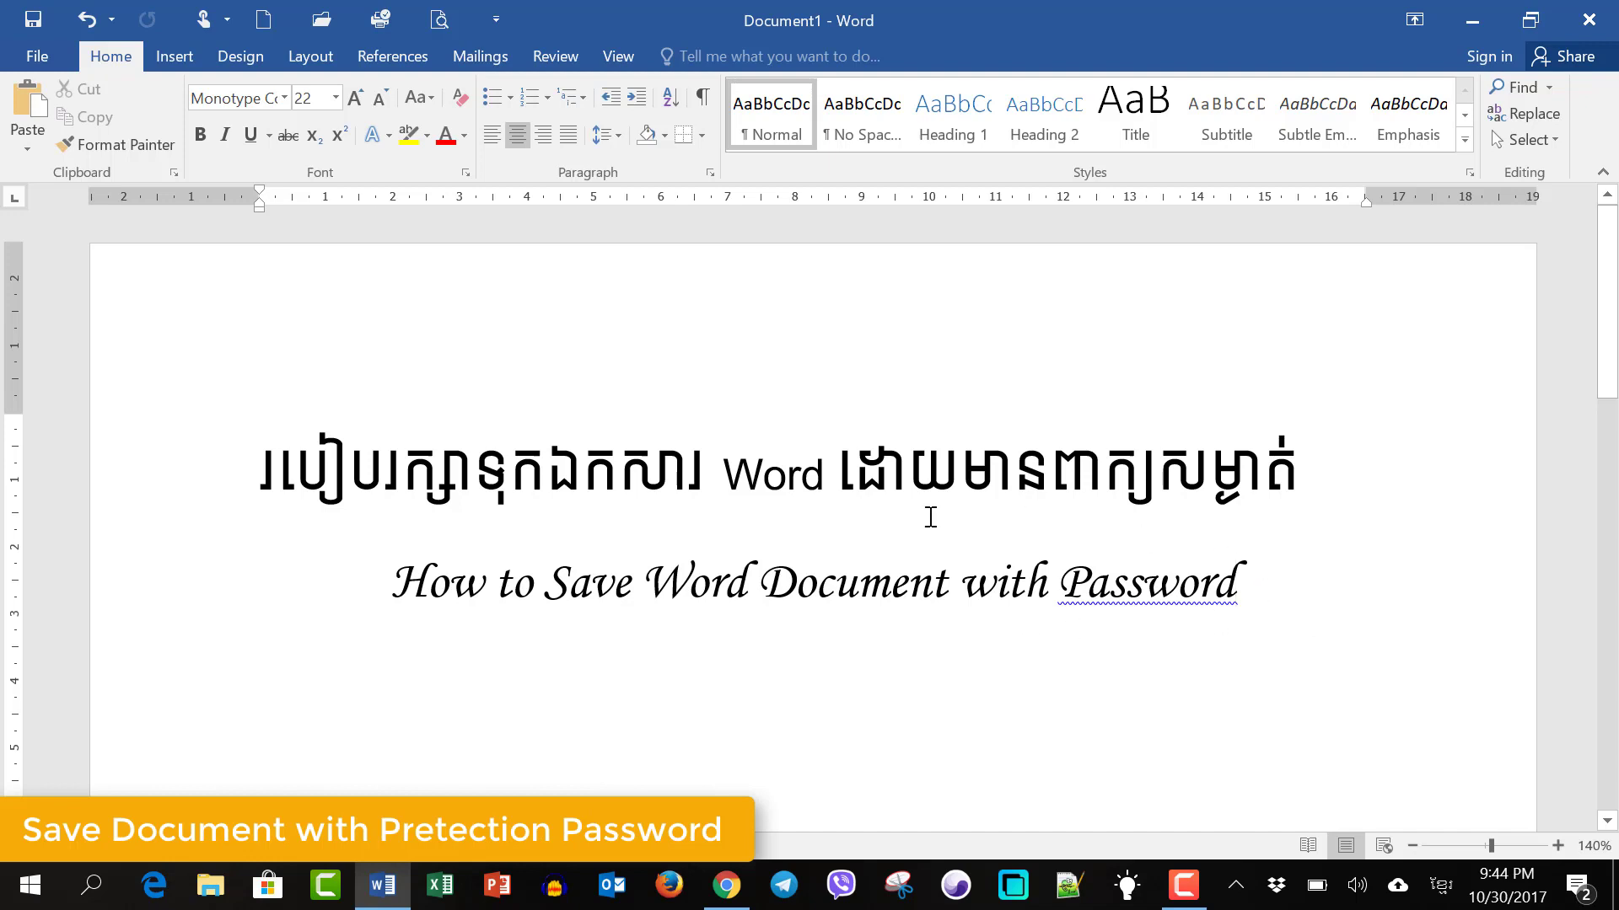
drag(238, 485, 1227, 478)
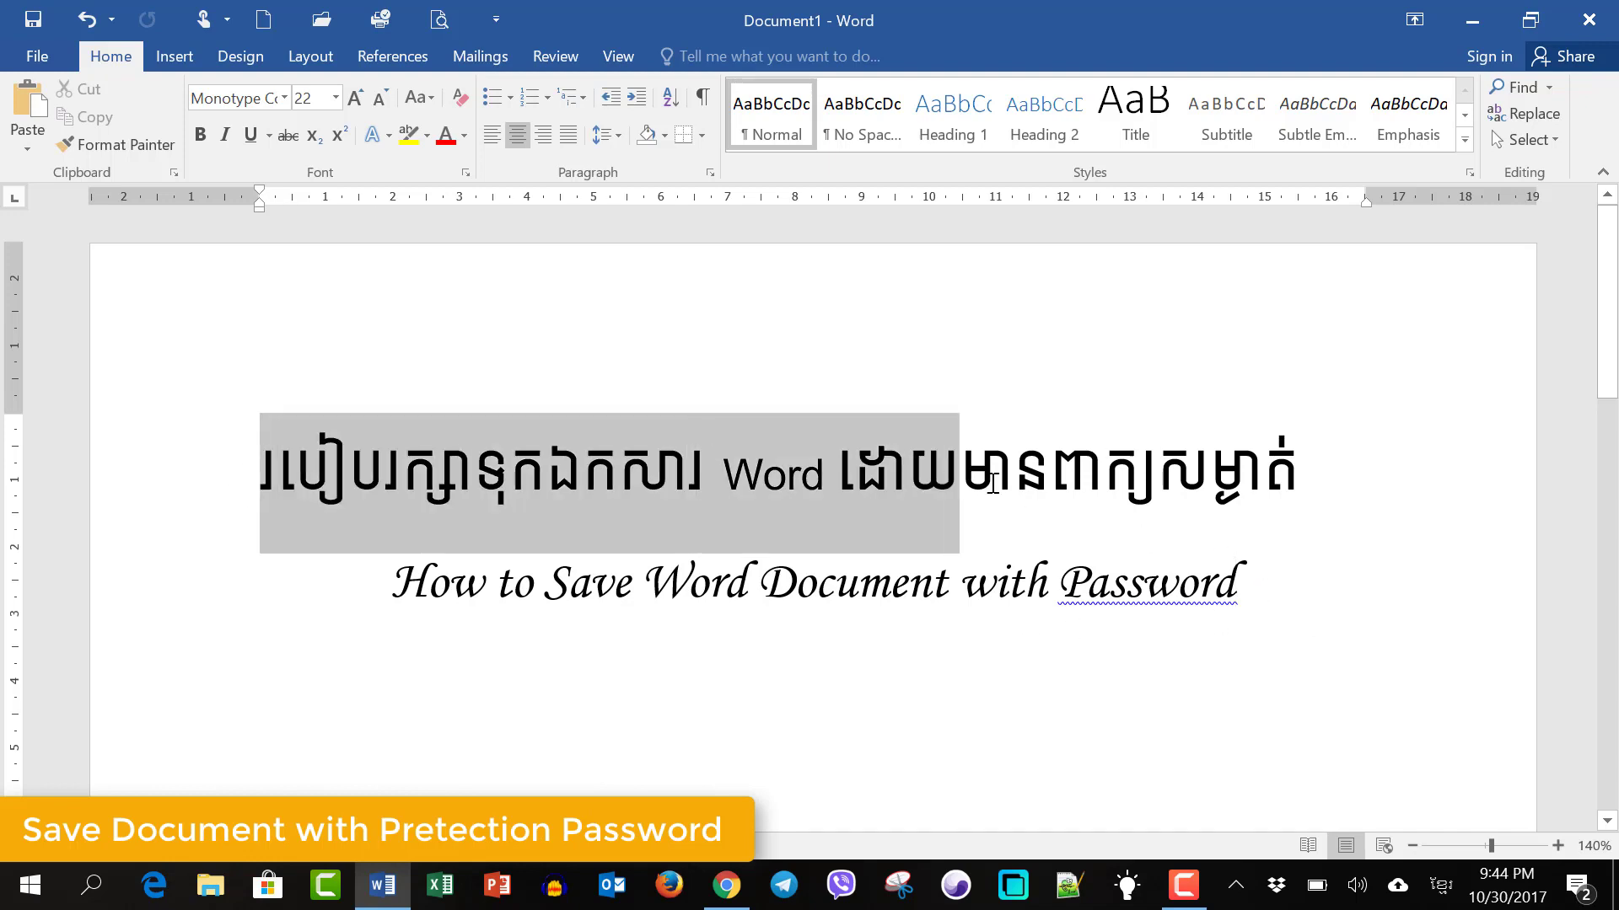
drag(1290, 582, 389, 586)
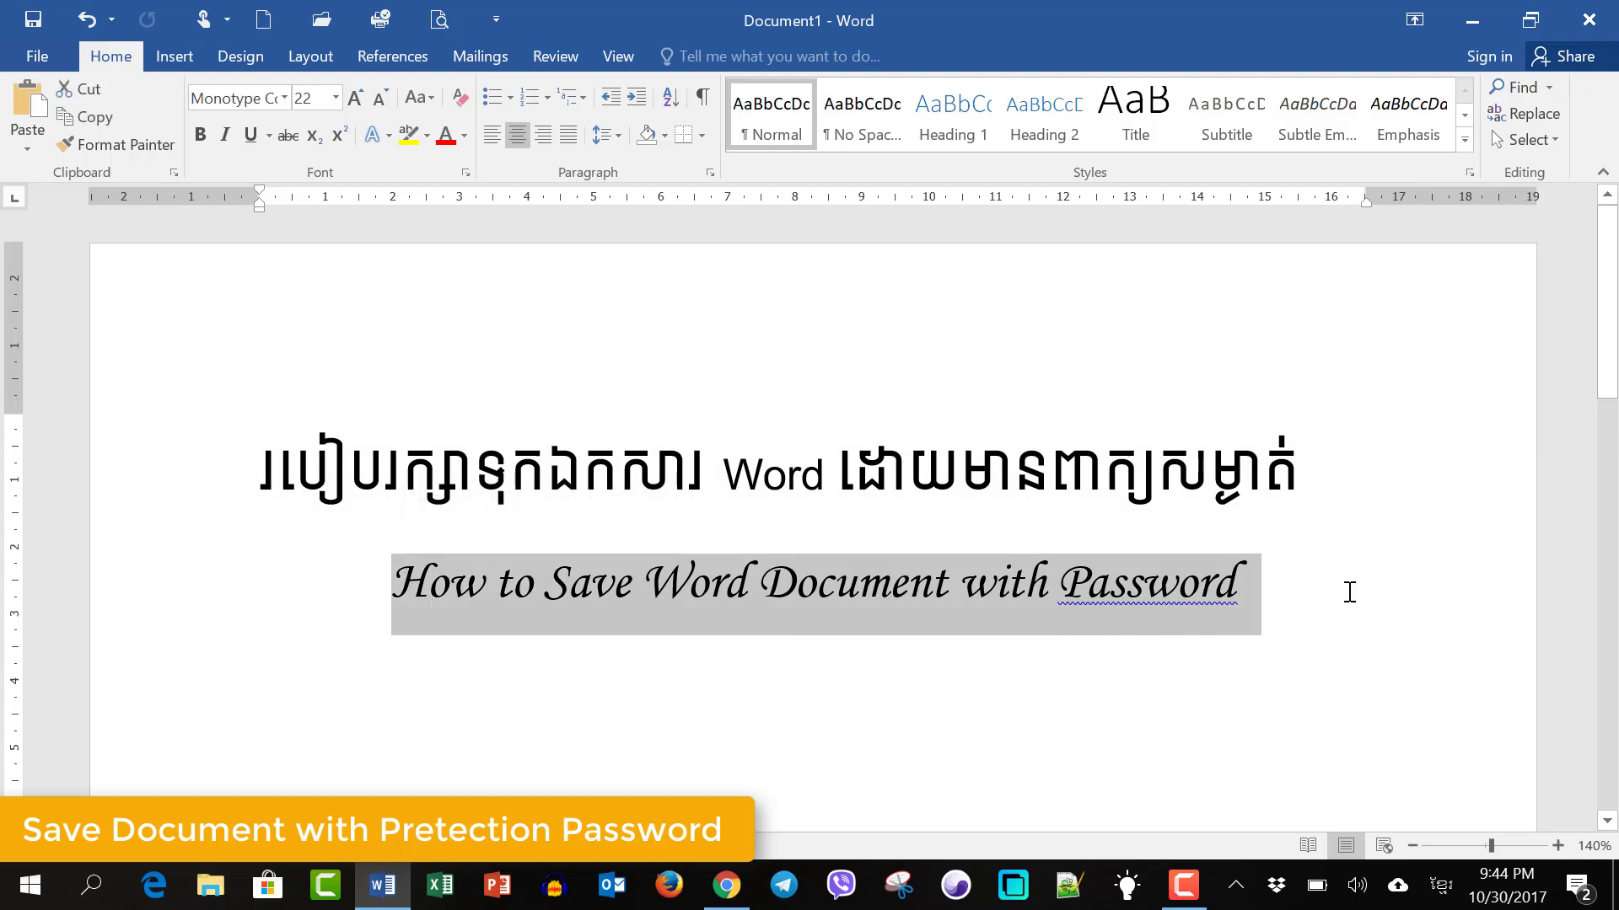
click(1305, 596)
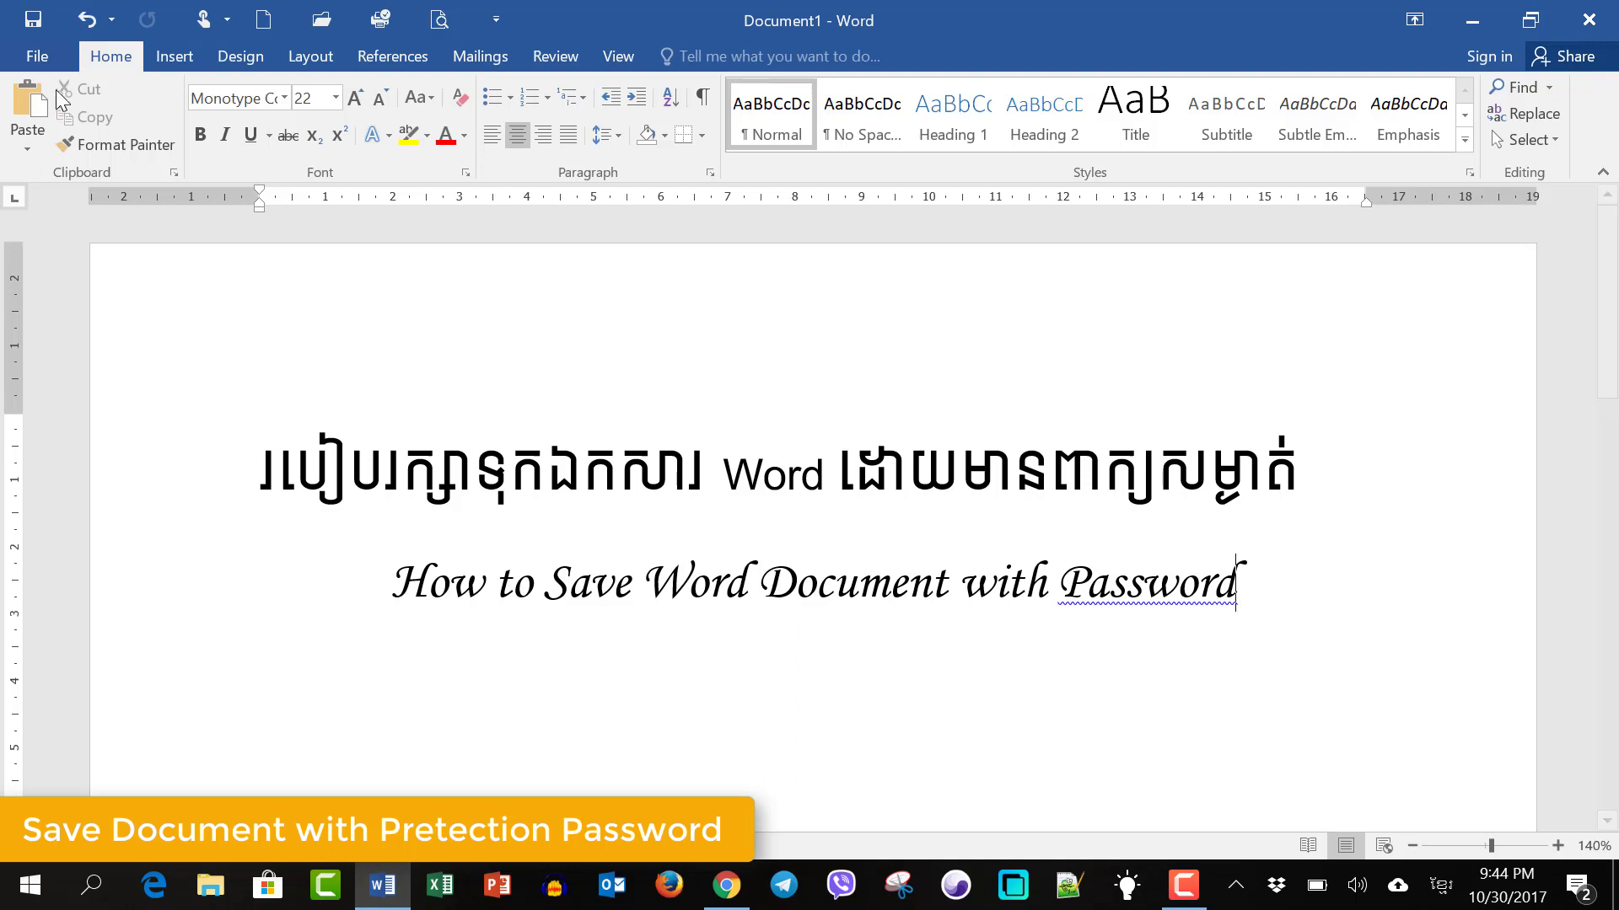
Open Save As at folder 14, check the Tools list, then cancel the window.
click(34, 19)
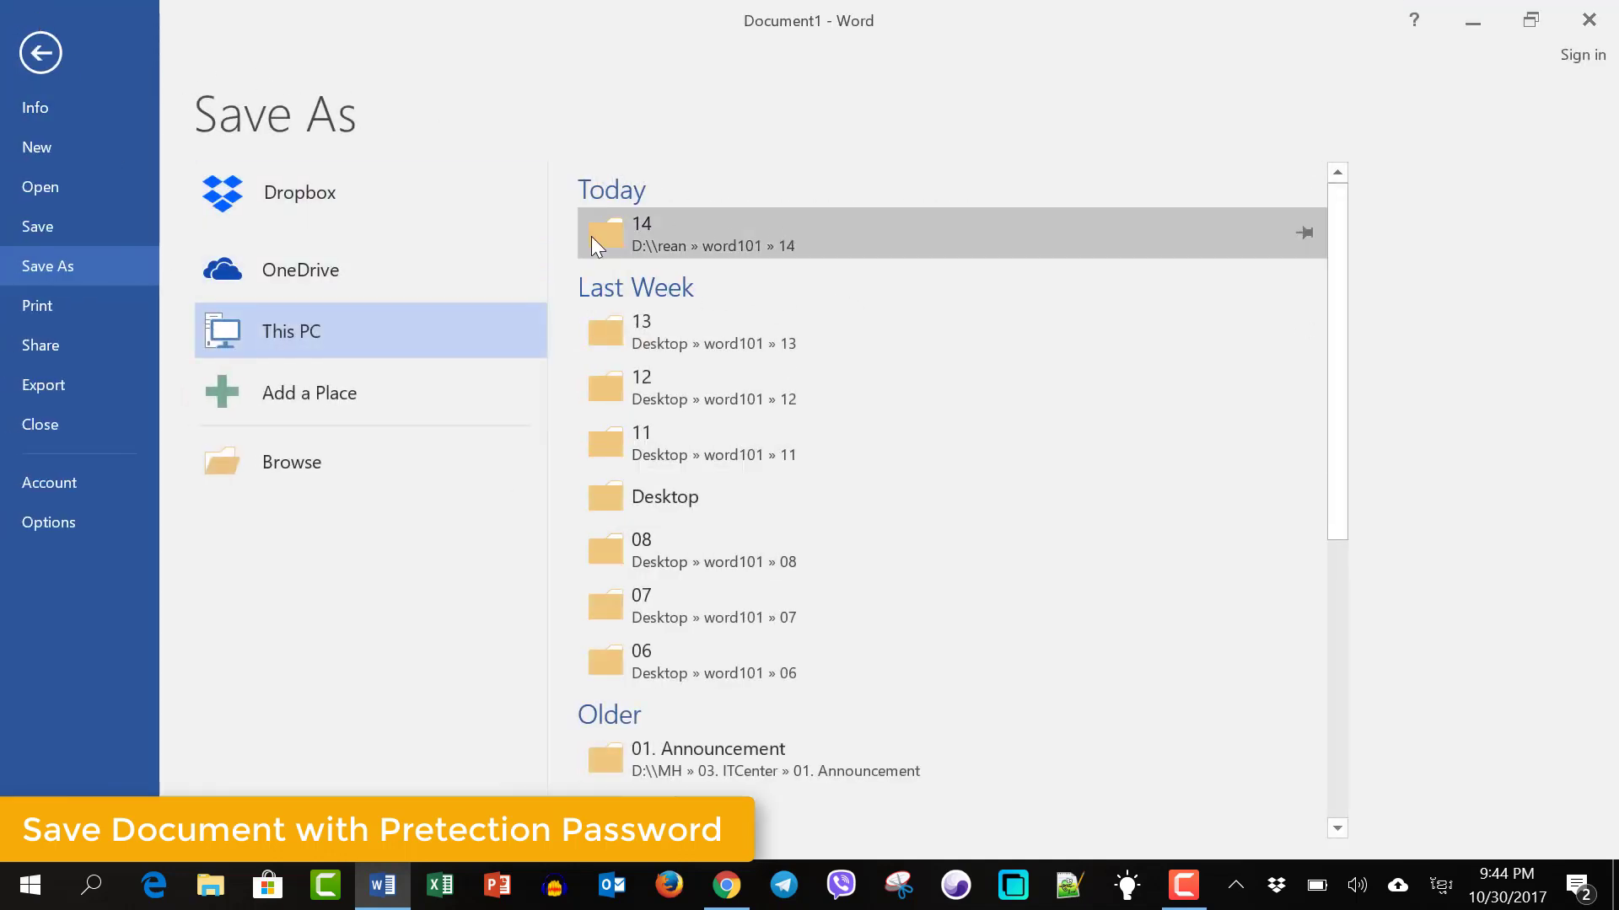
click(953, 245)
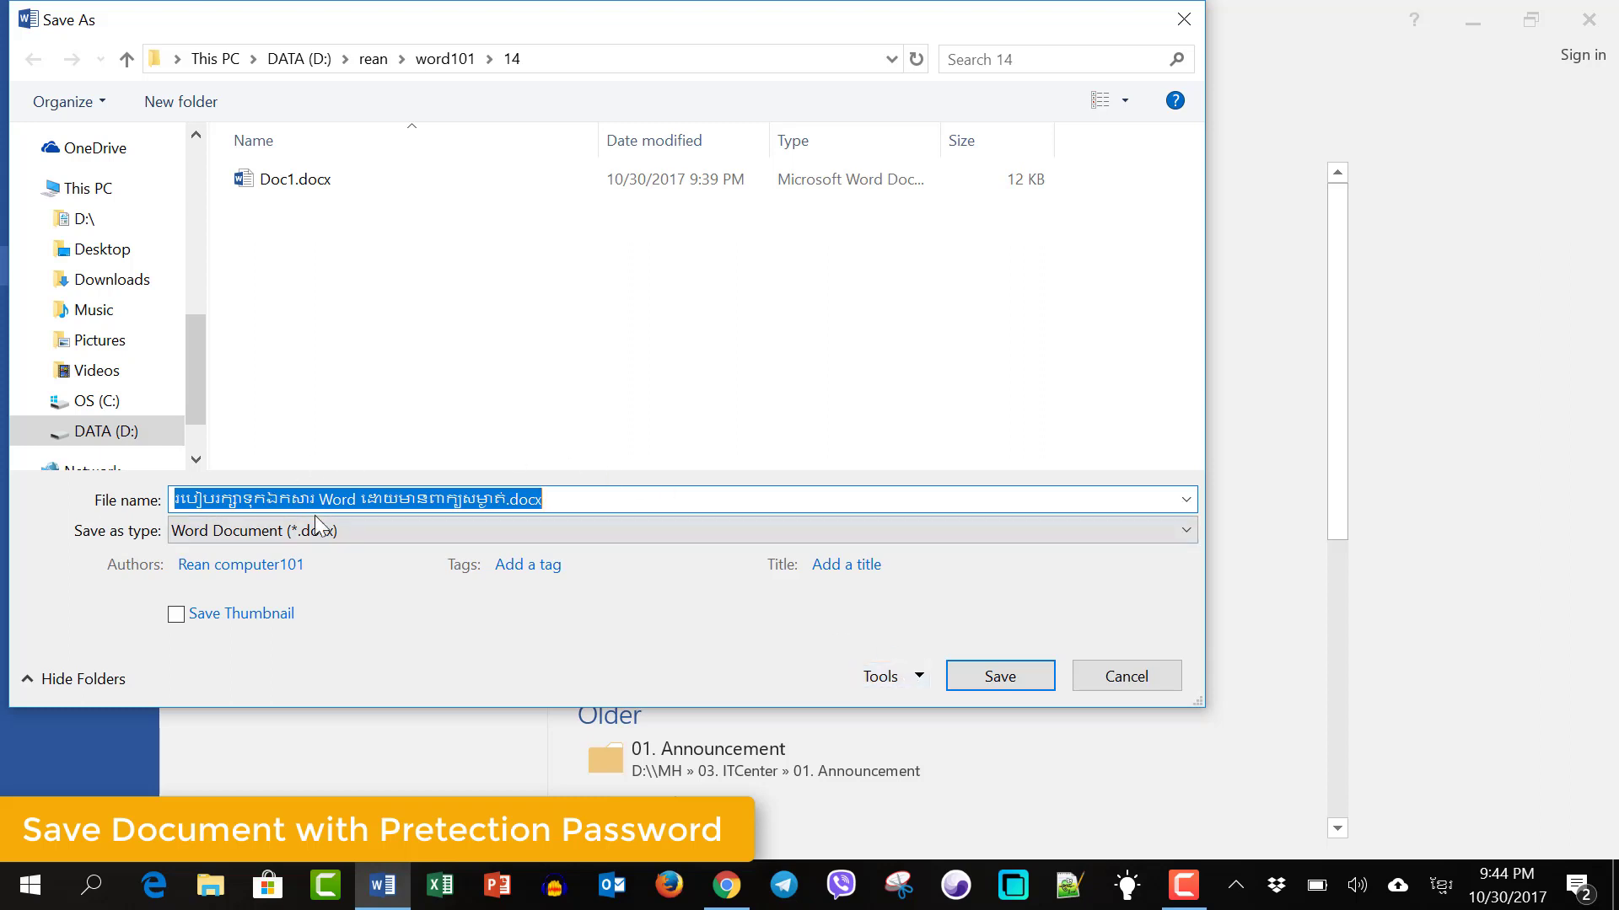
click(918, 680)
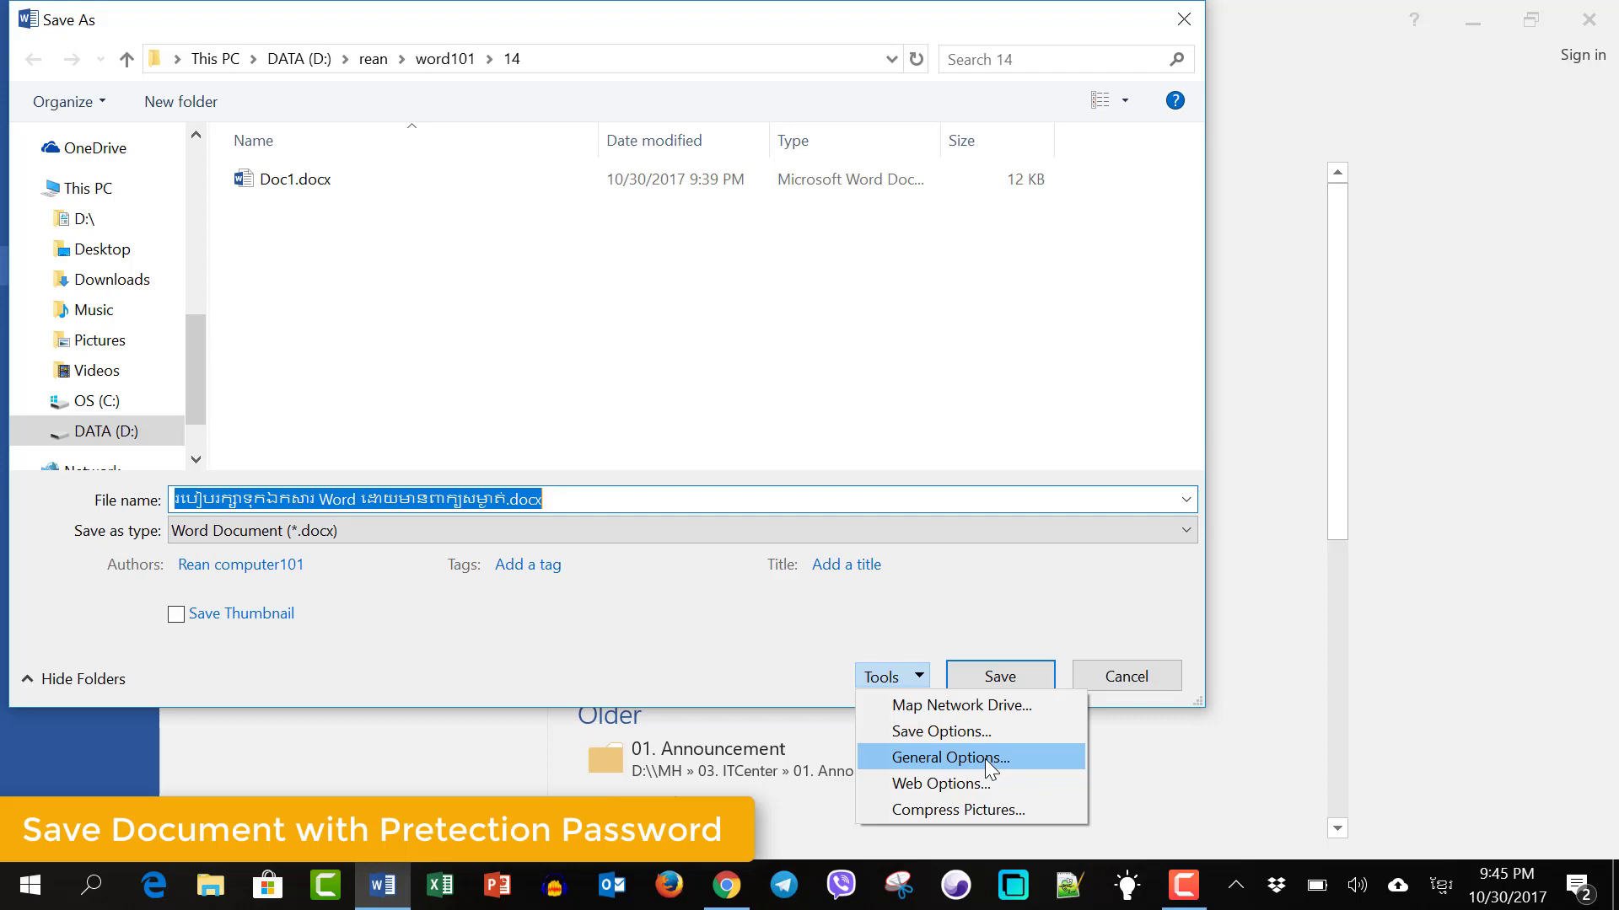
click(1105, 675)
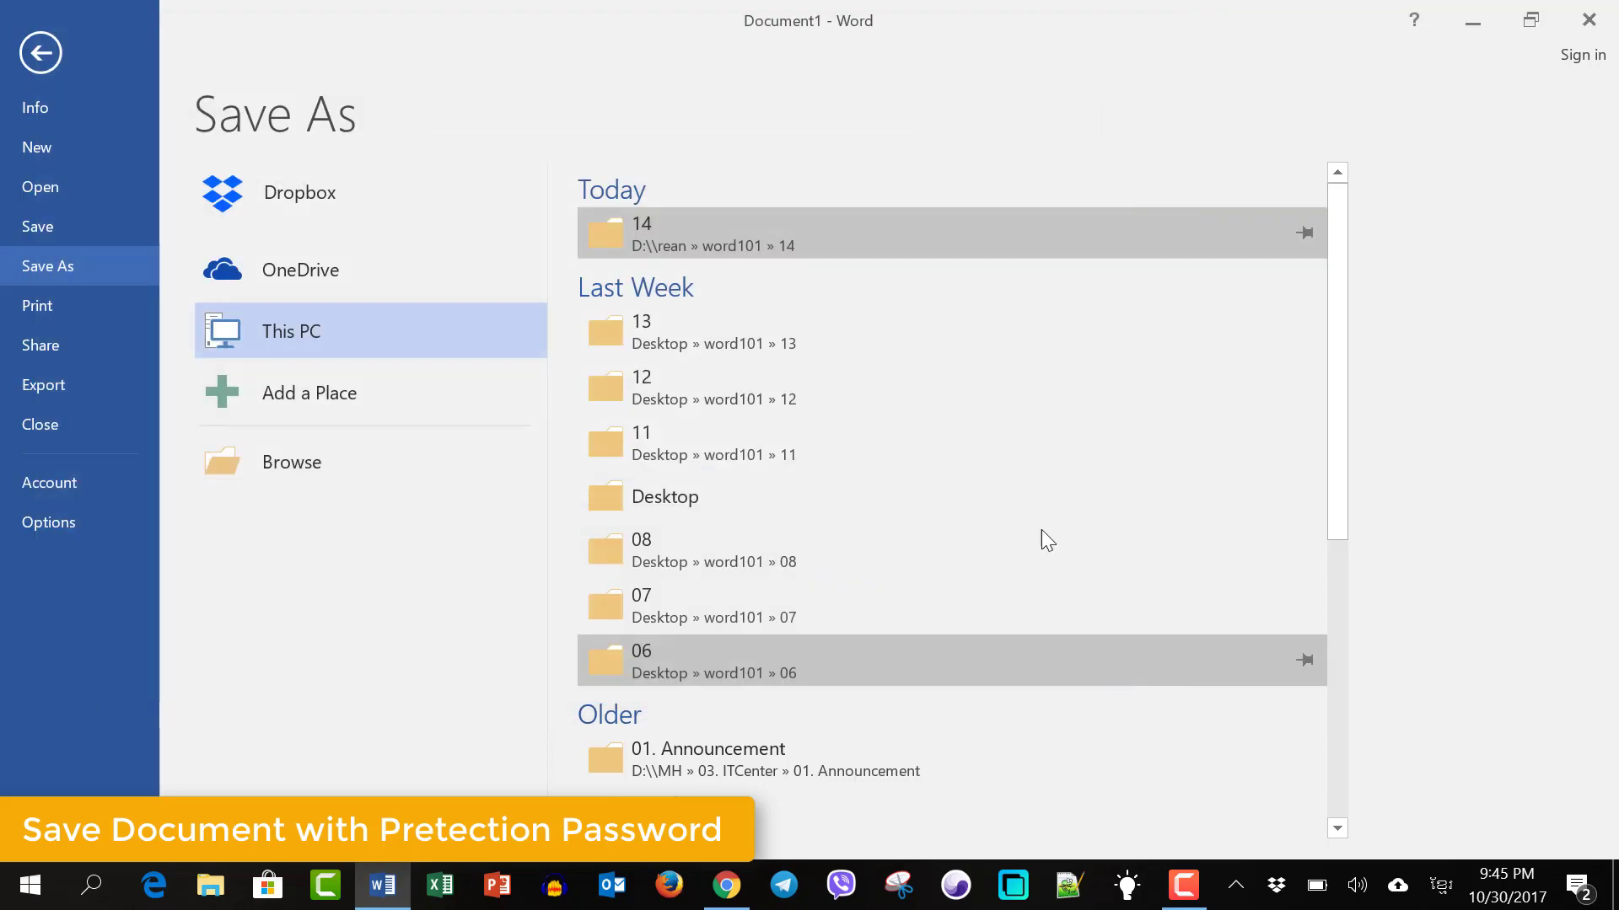
Return to the document, then reopen Save As at folder 14 and expand its Tools list.
click(40, 93)
click(33, 63)
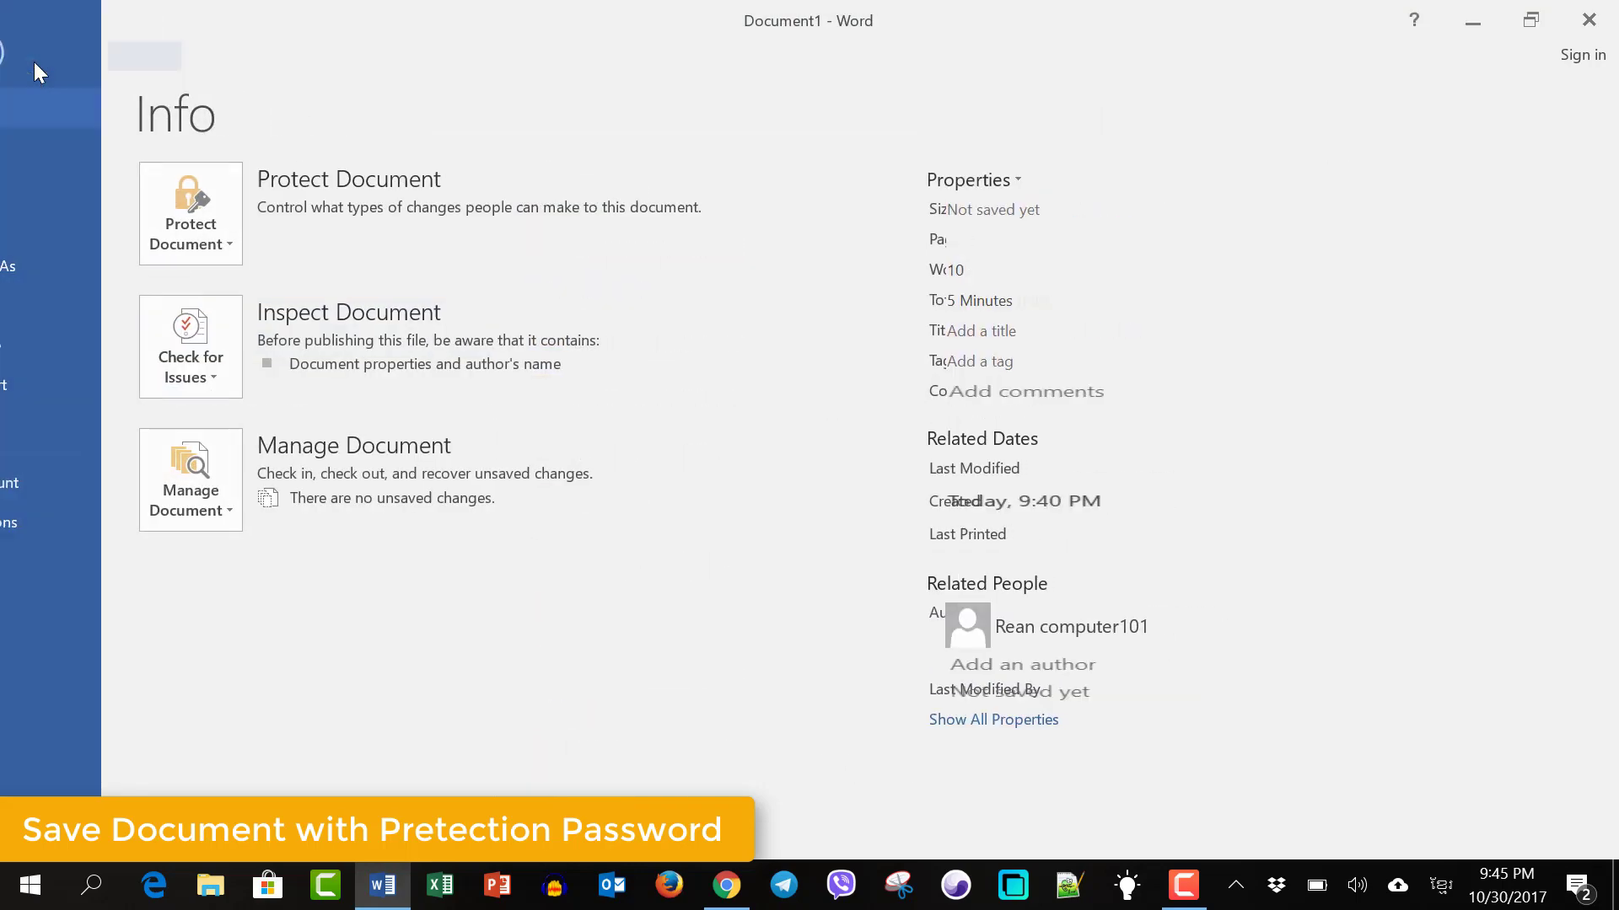
click(37, 48)
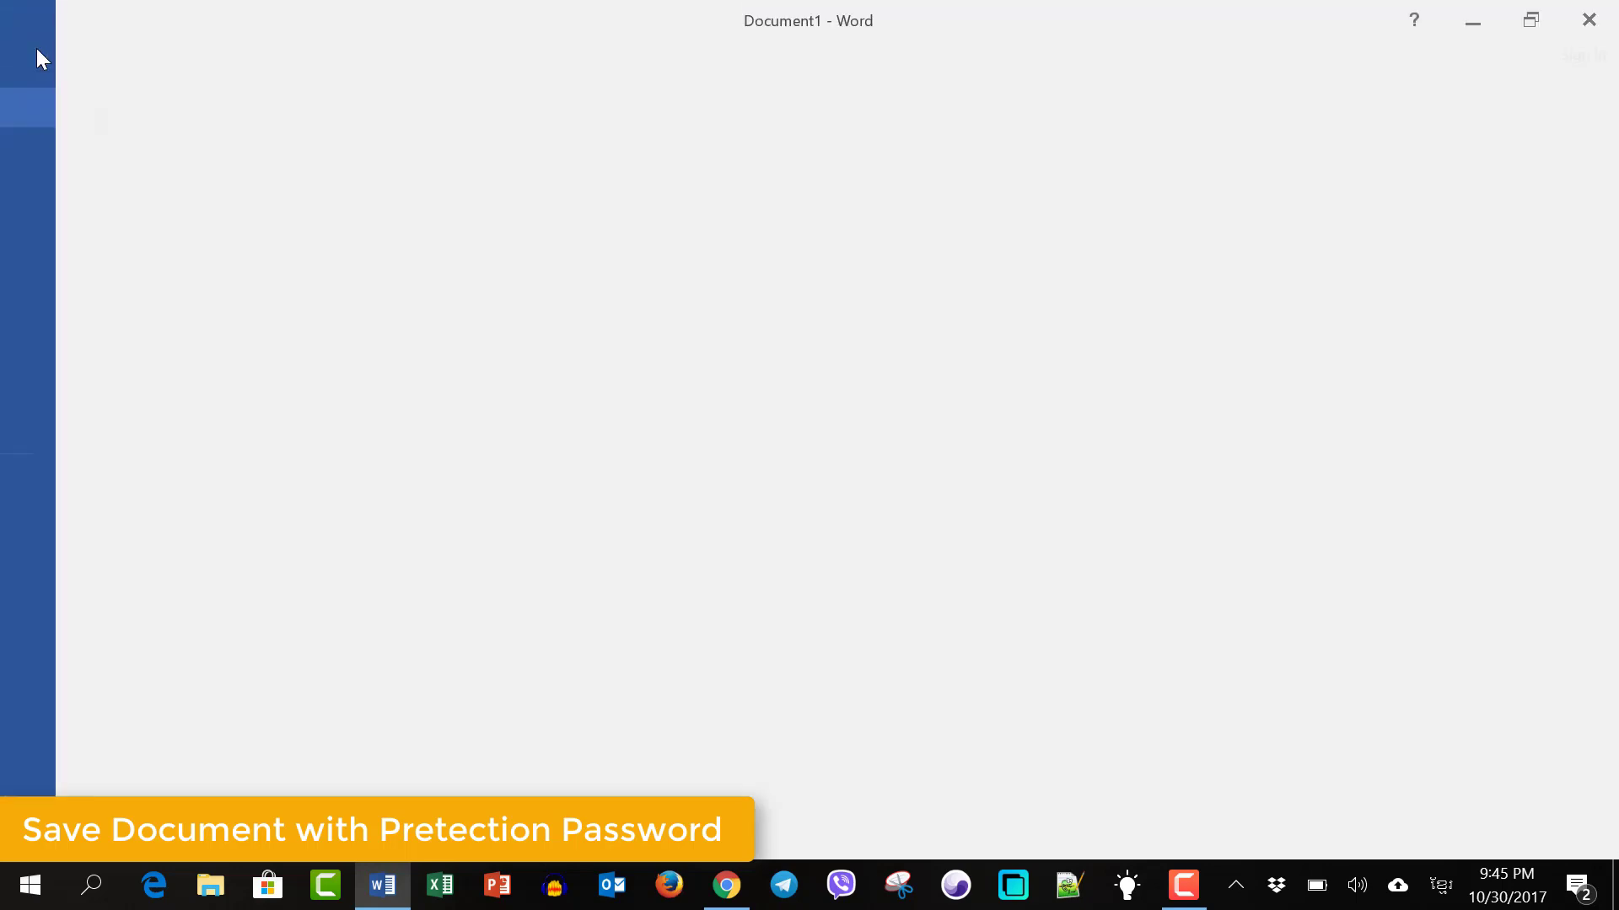
click(72, 277)
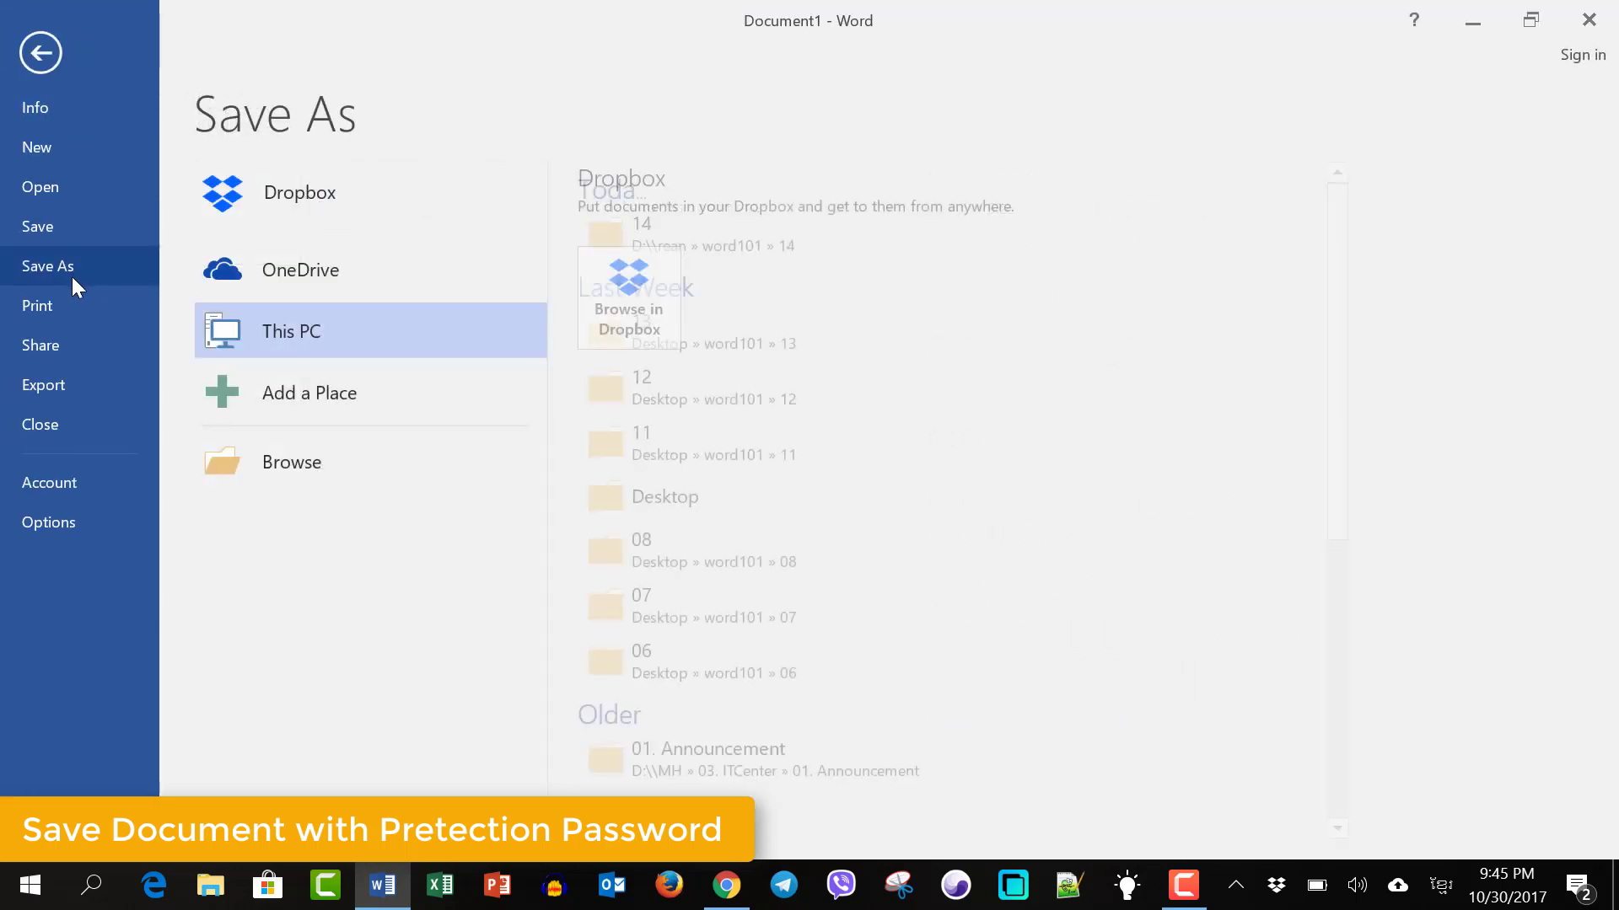
click(793, 236)
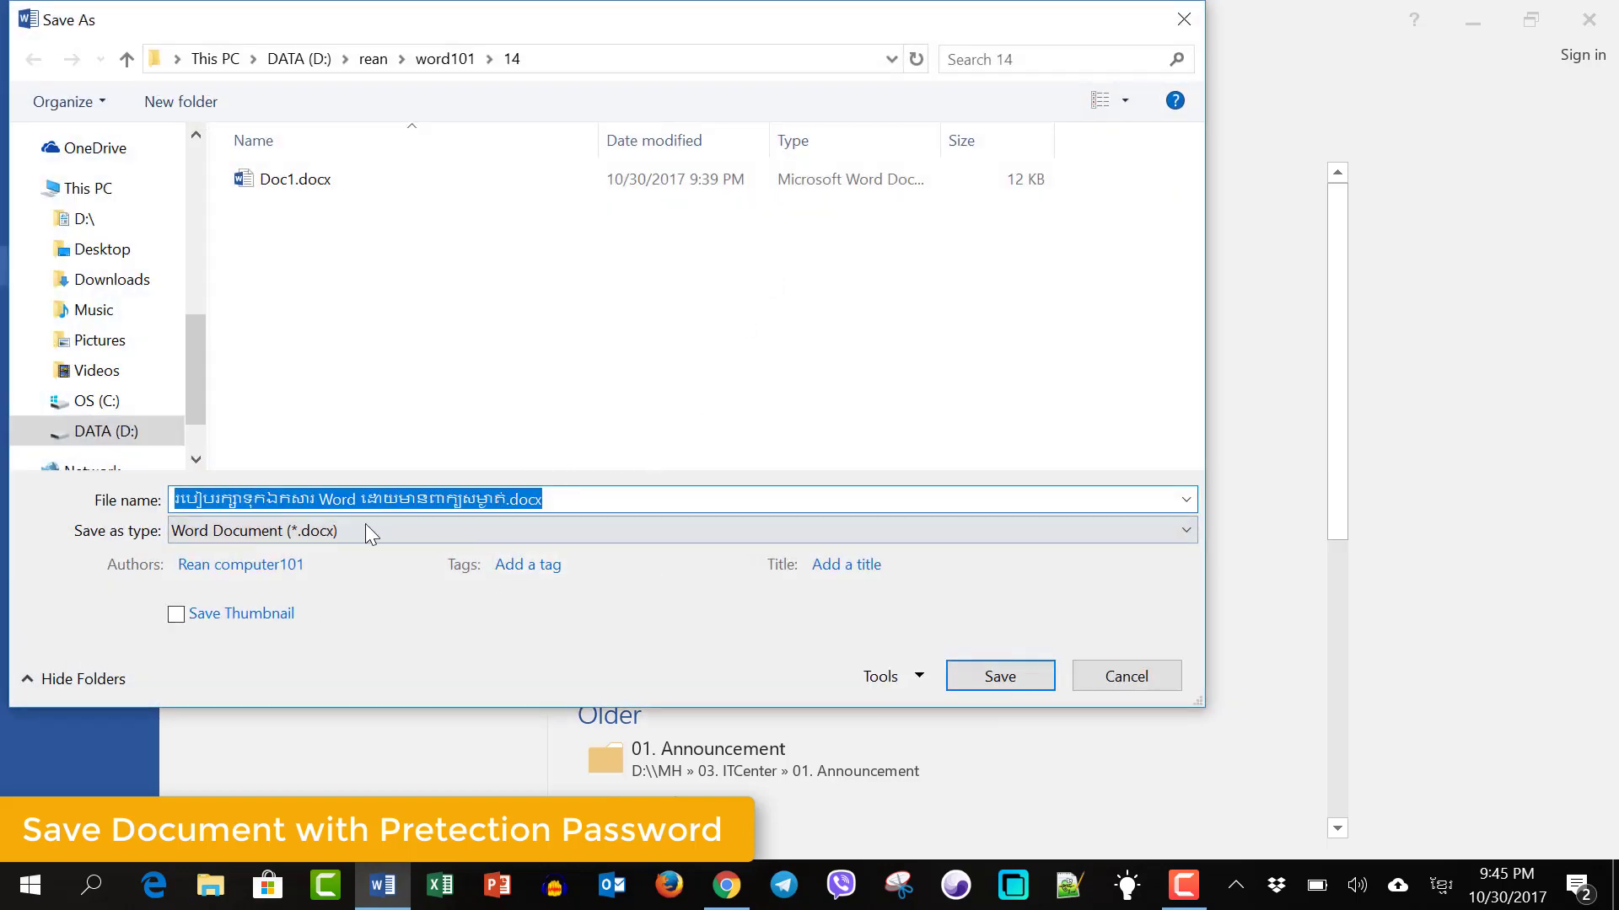
click(927, 680)
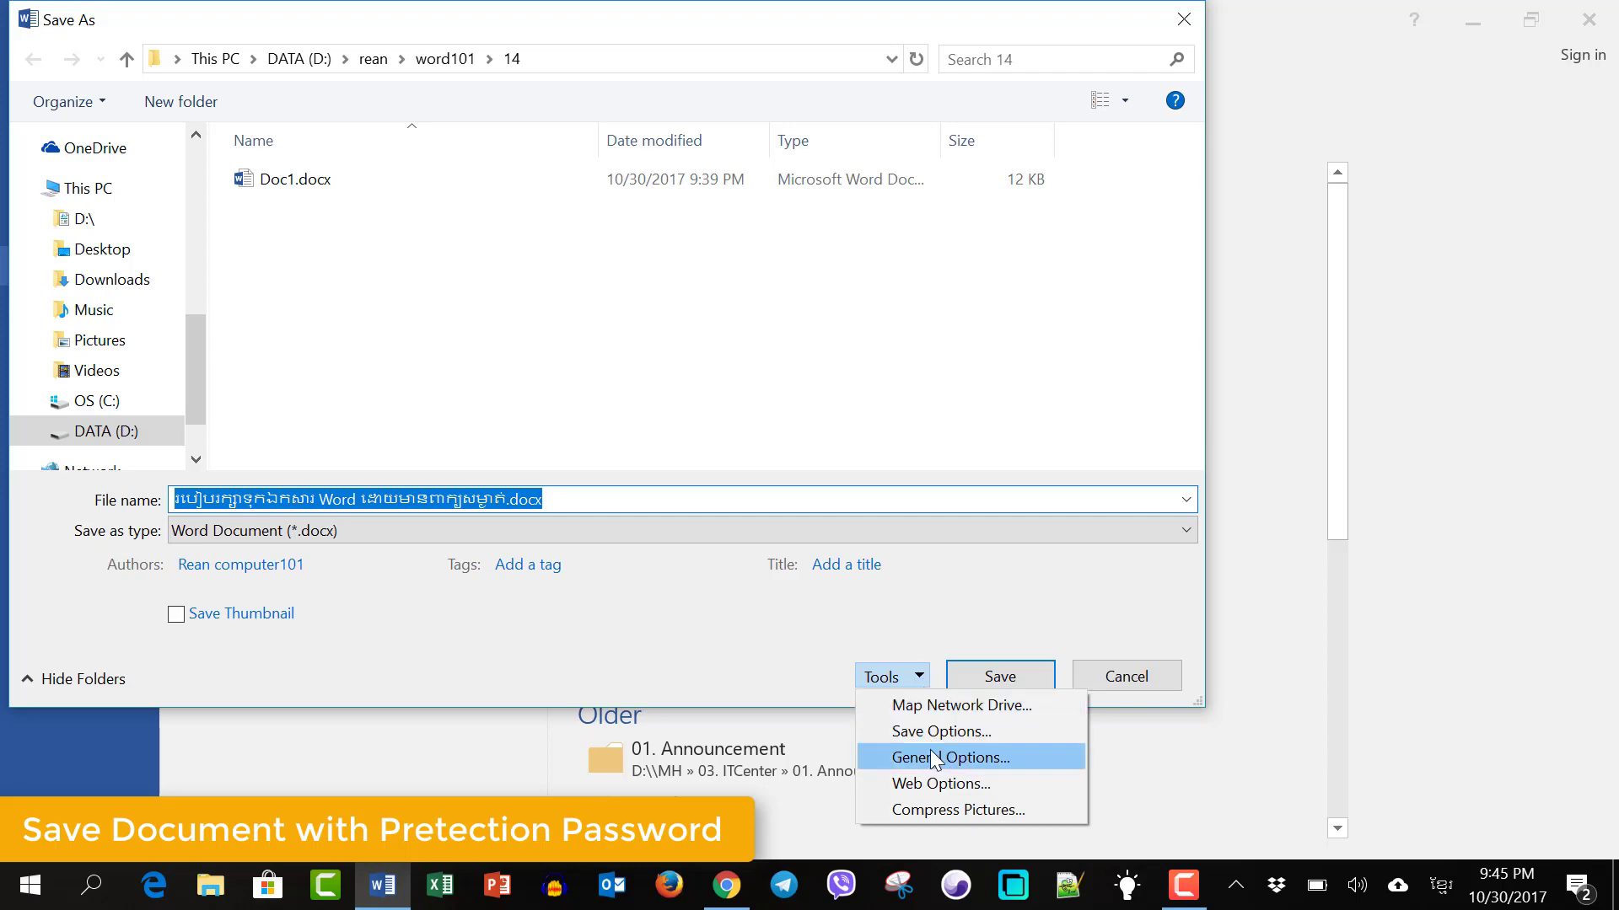
In General Options, enter a password to open and a password to modify, with Read-only recommended.
click(1009, 757)
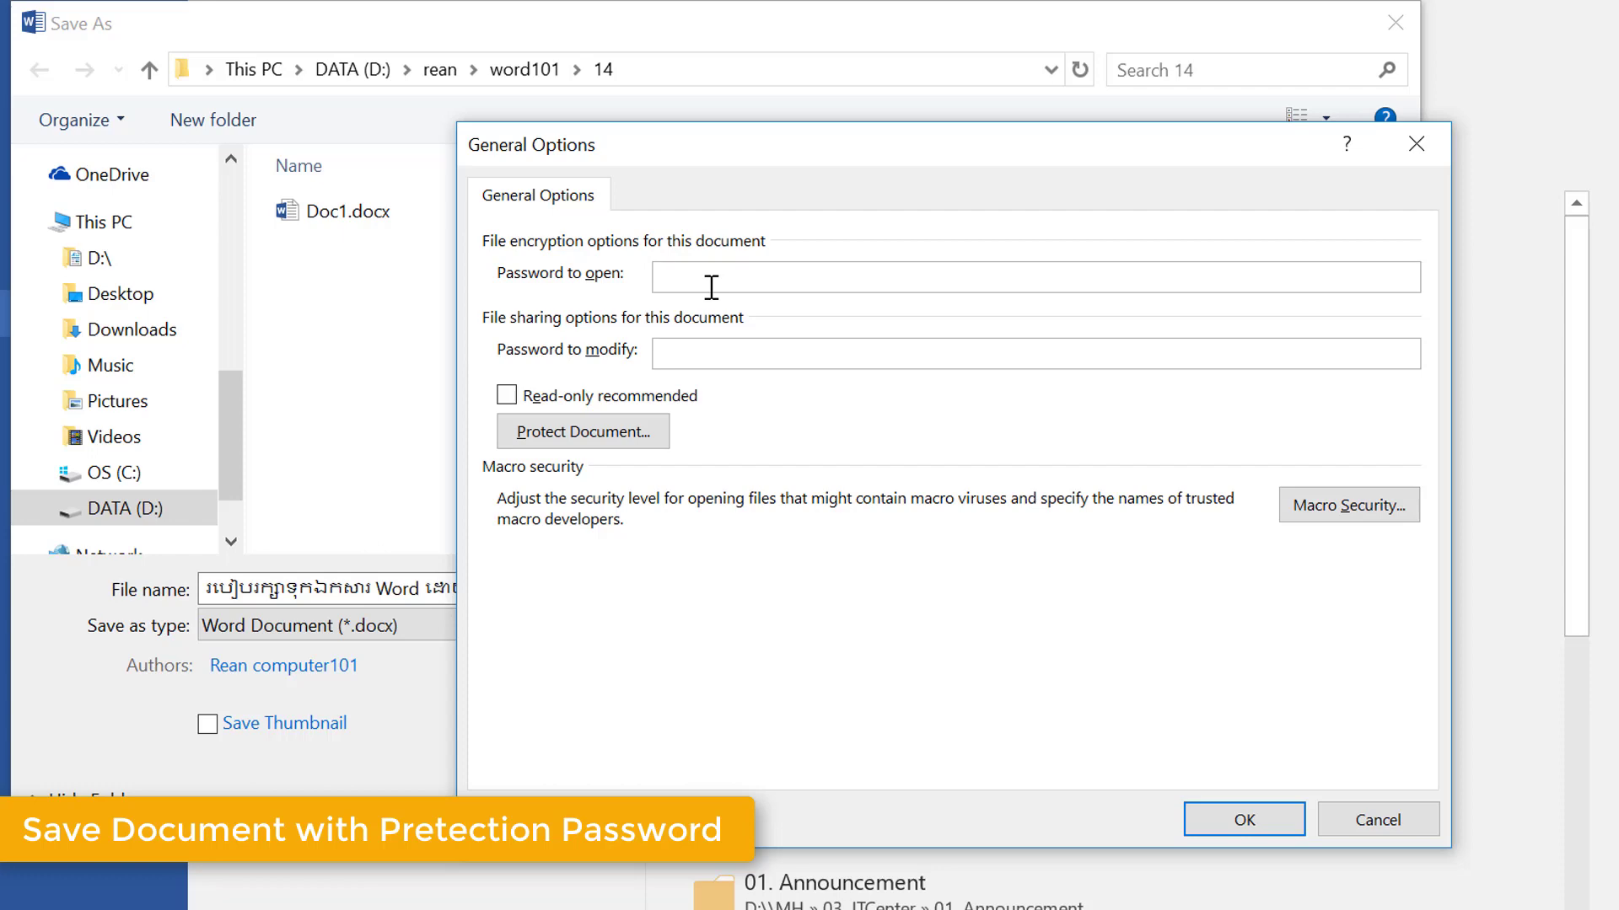
click(724, 353)
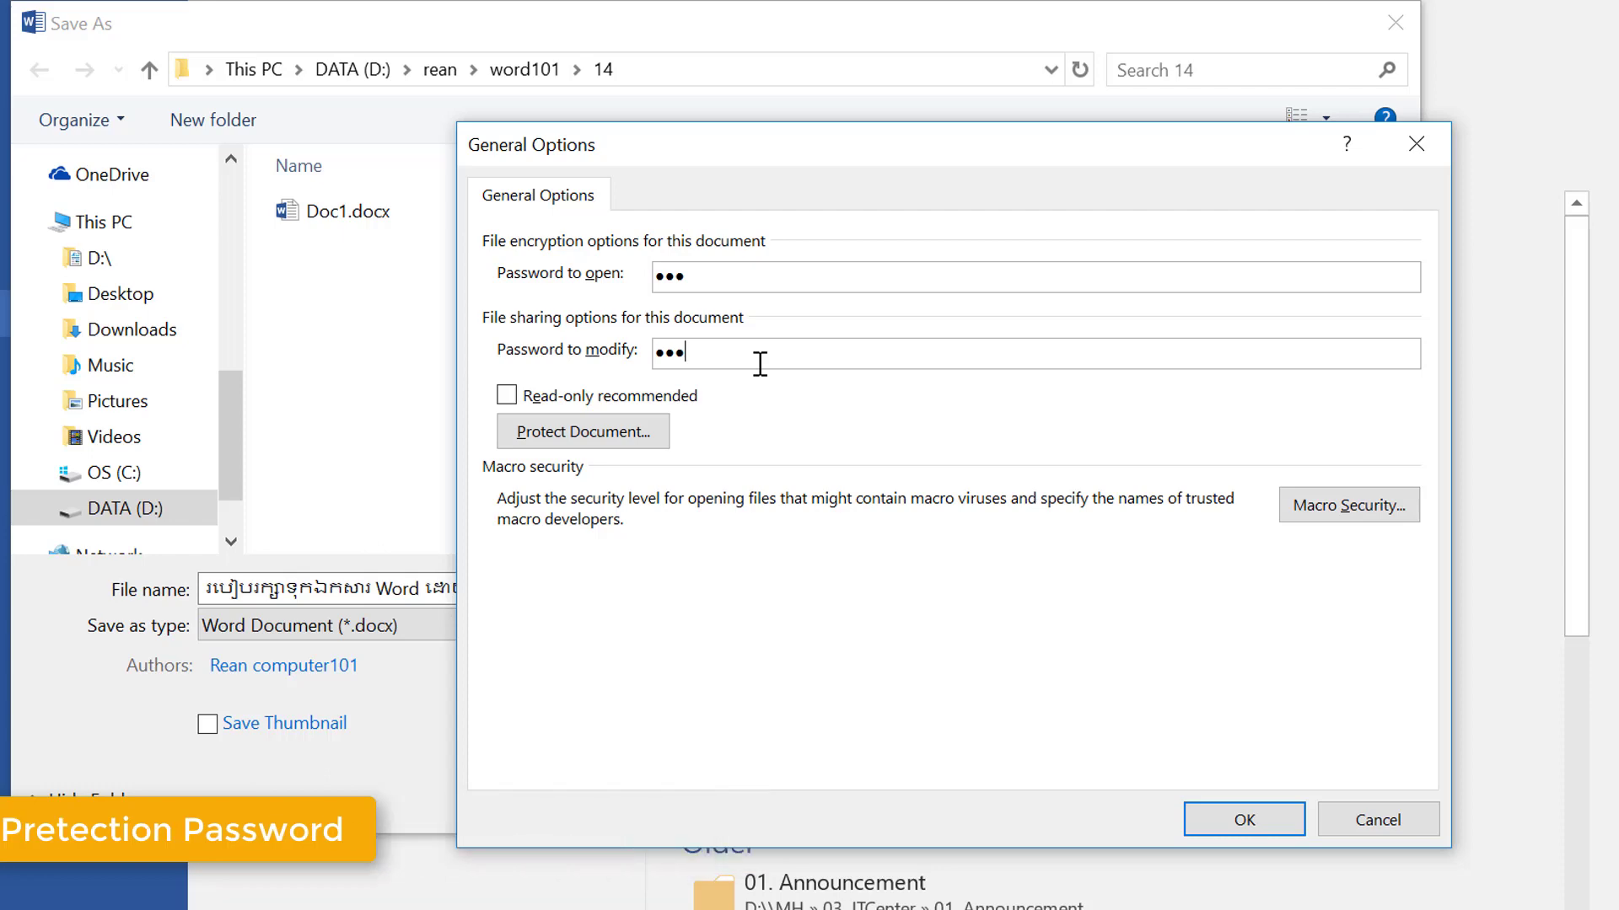
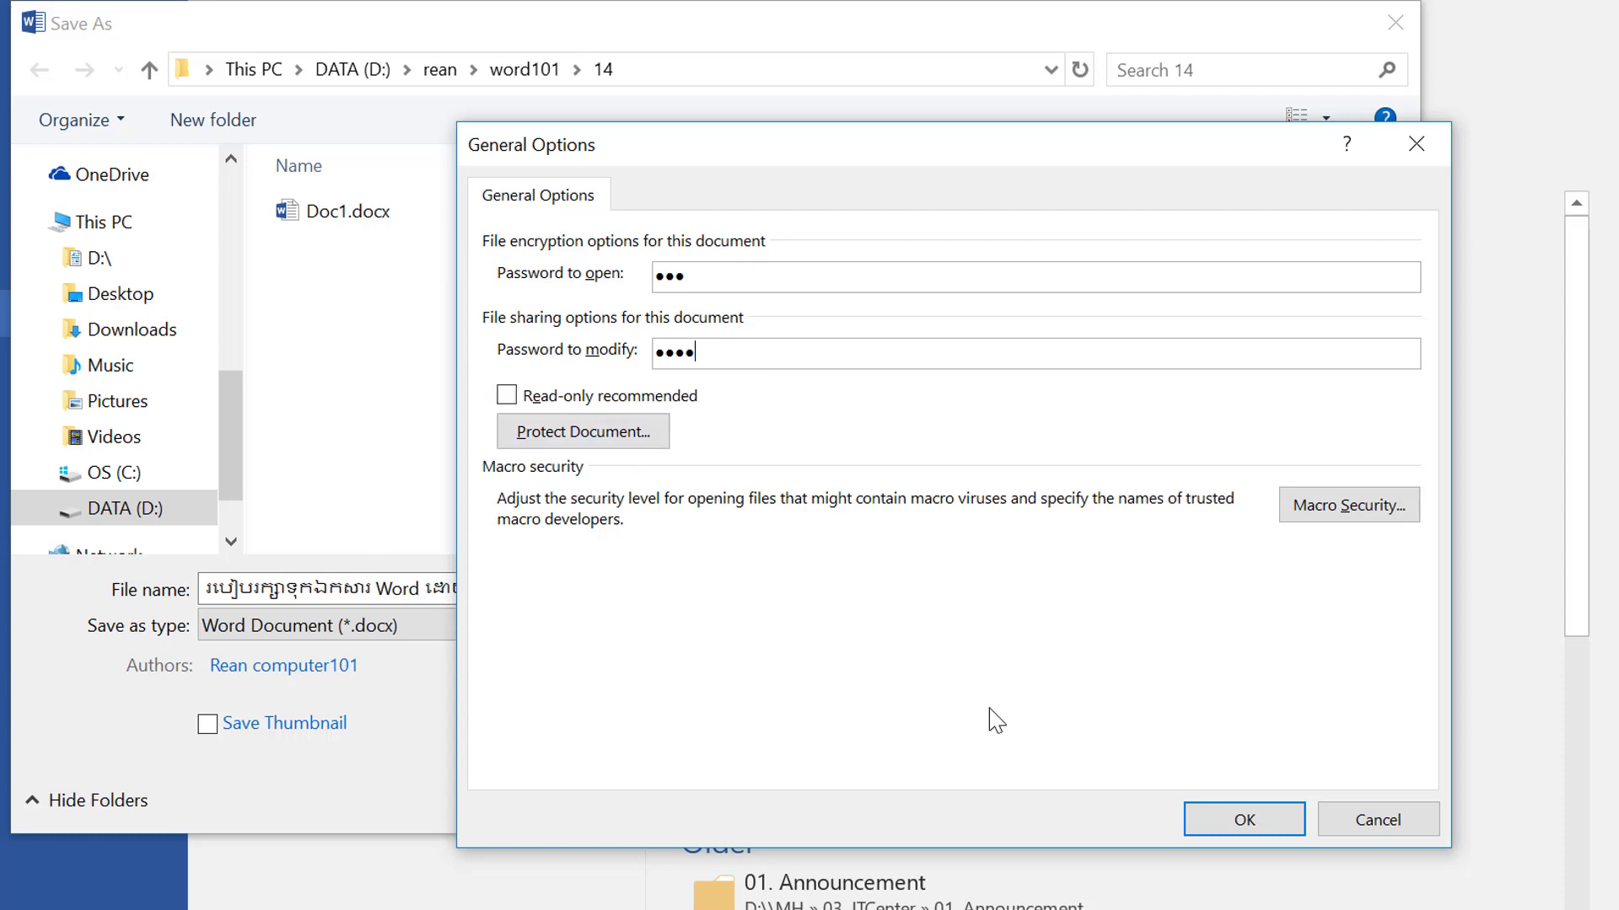
click(554, 401)
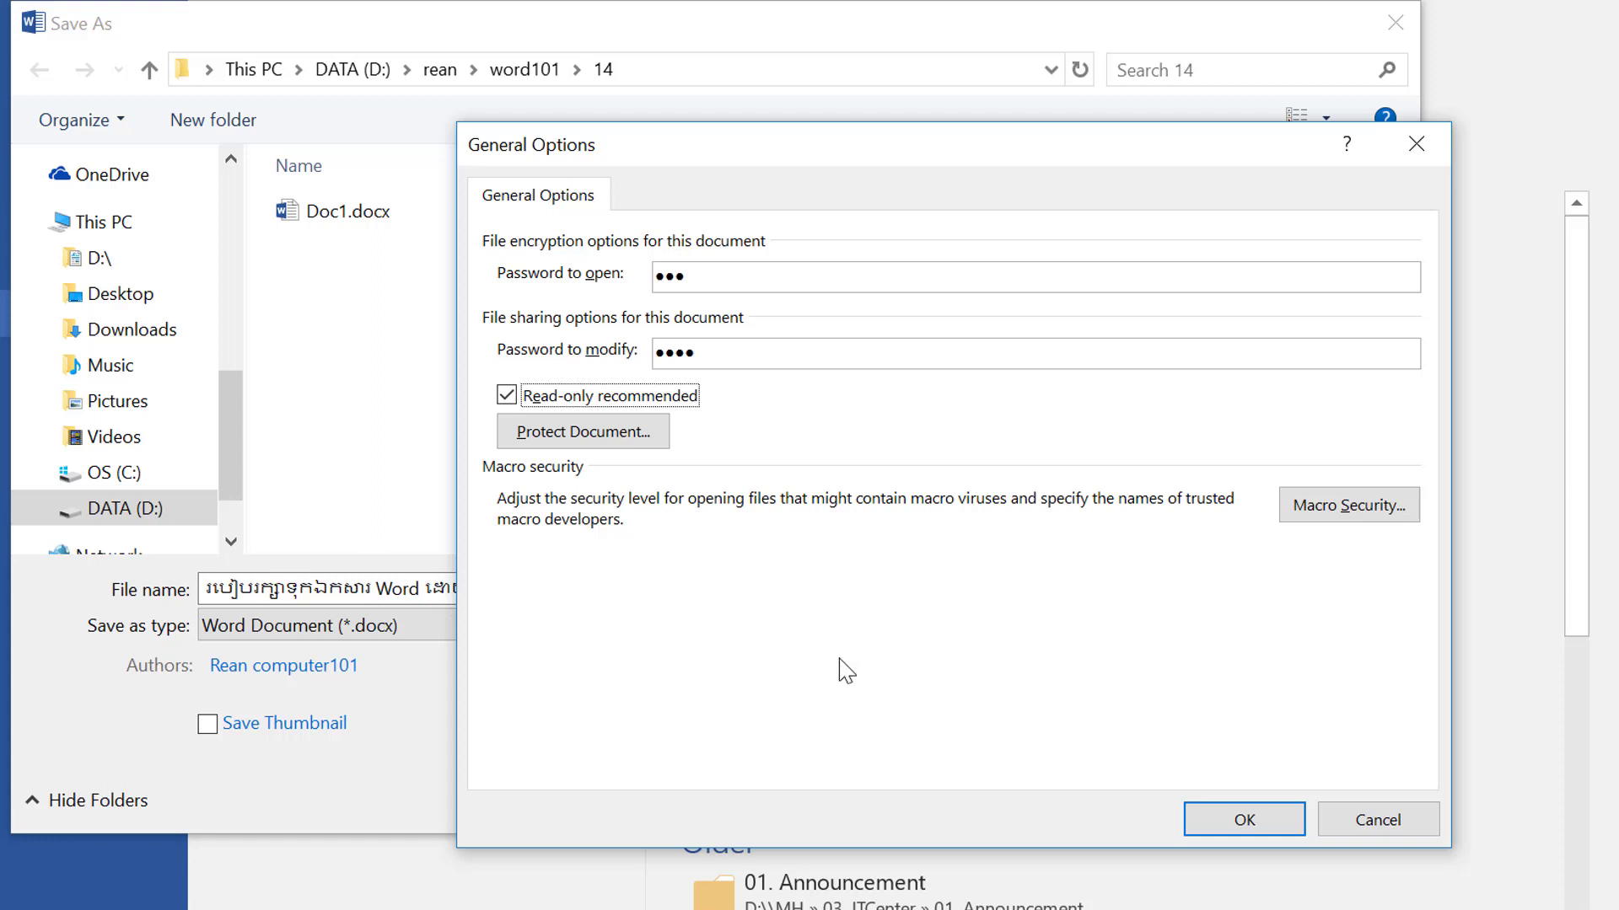
click(1228, 822)
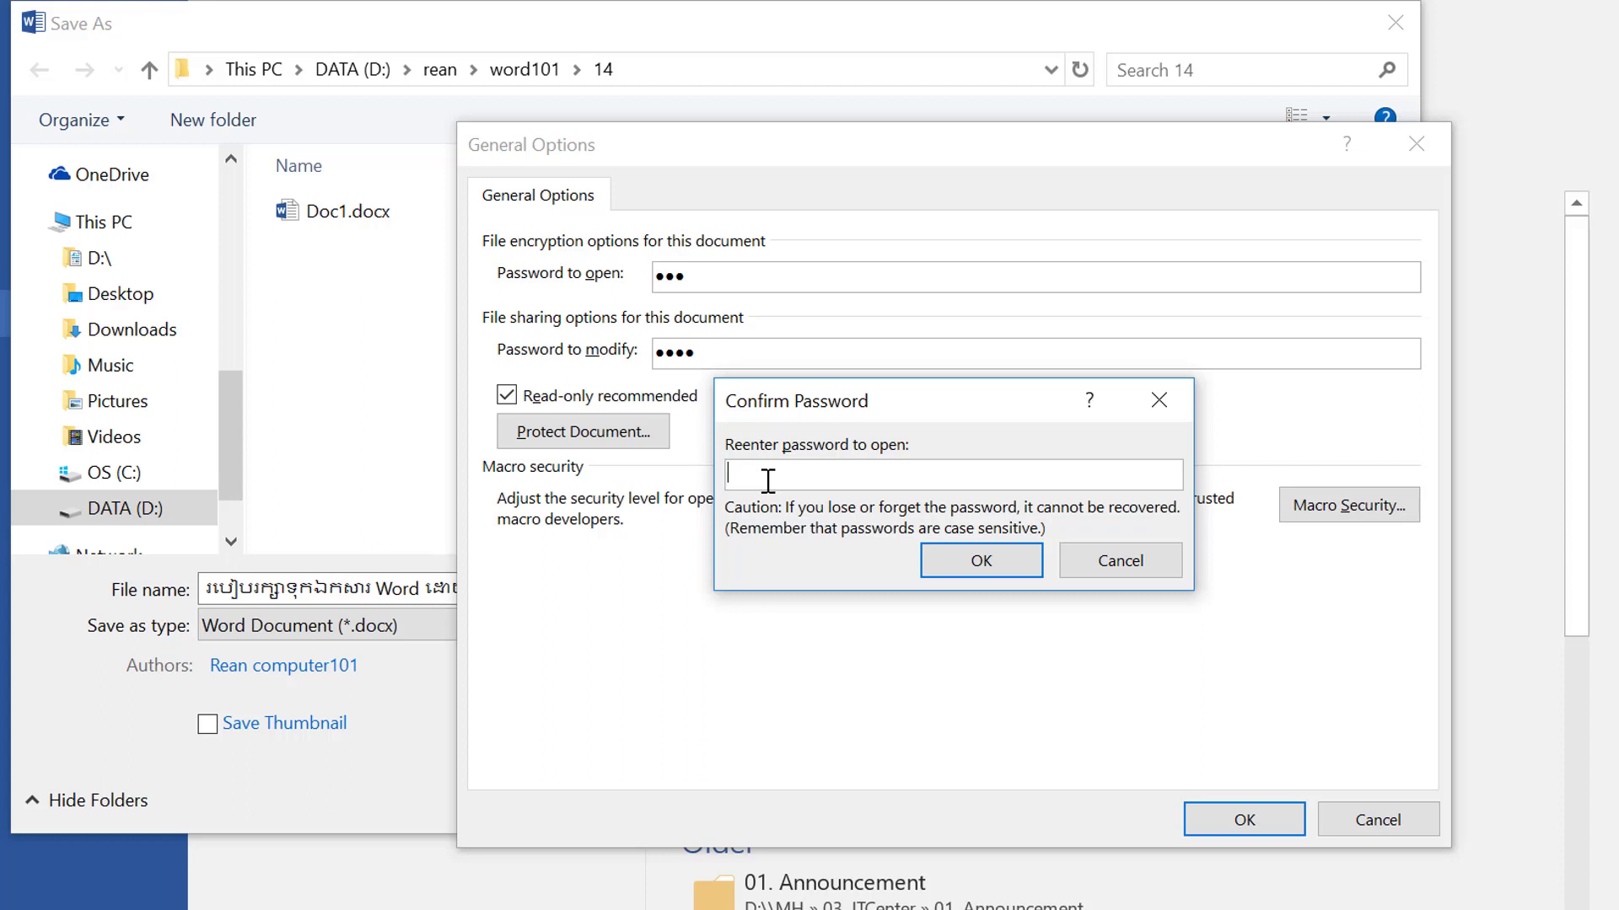
Confirm both passwords, save the protected file in folder 14, and close Word.
click(999, 565)
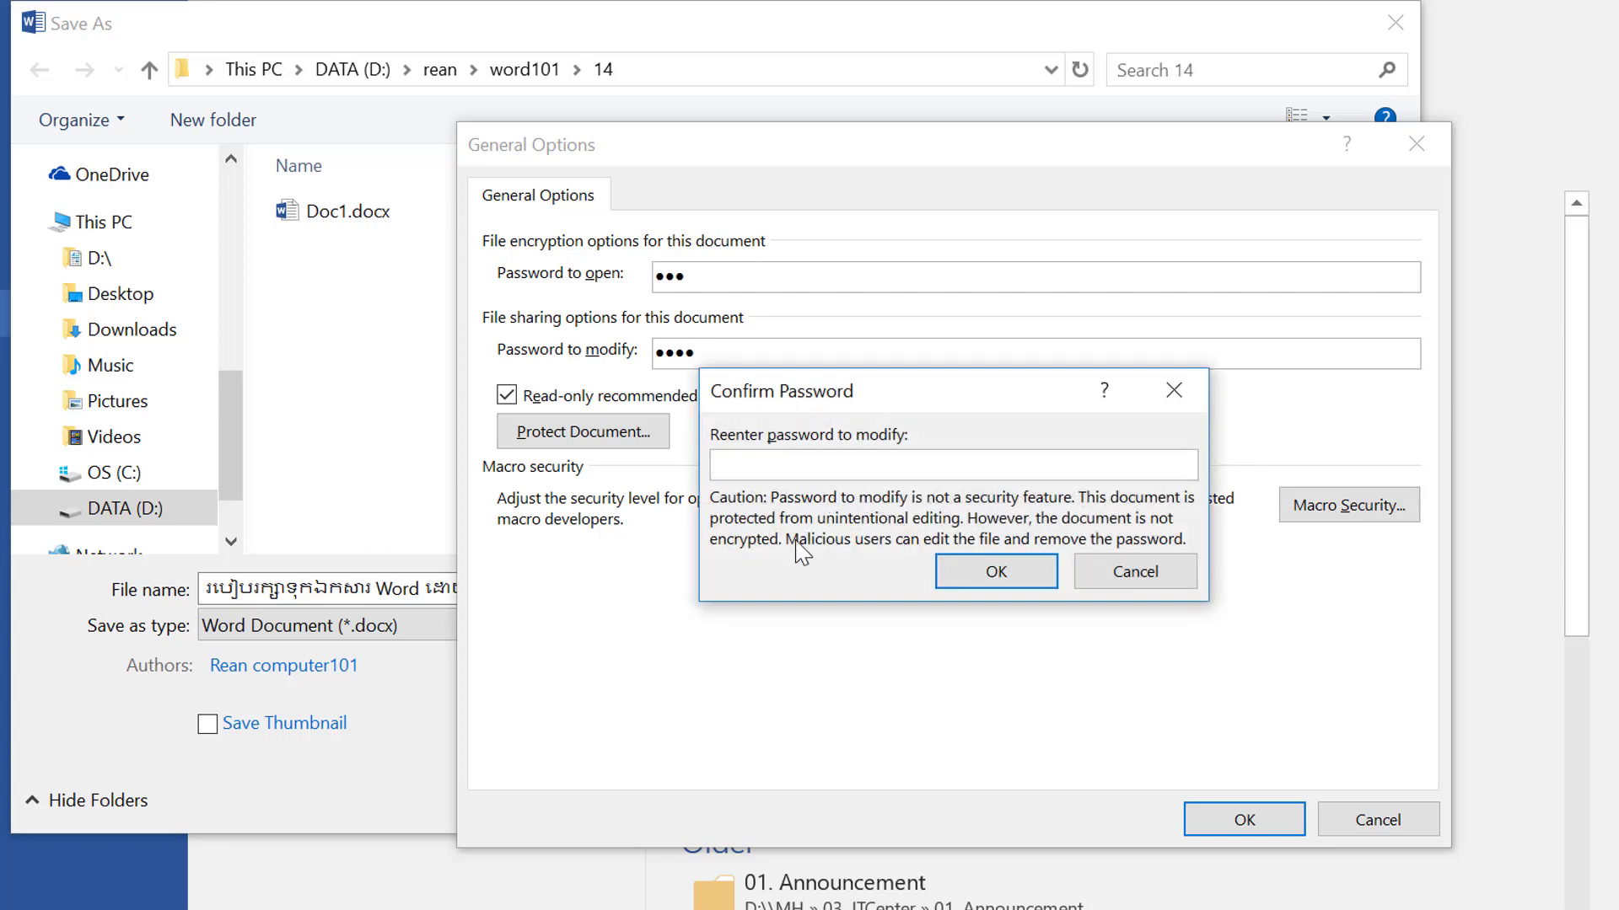
click(986, 583)
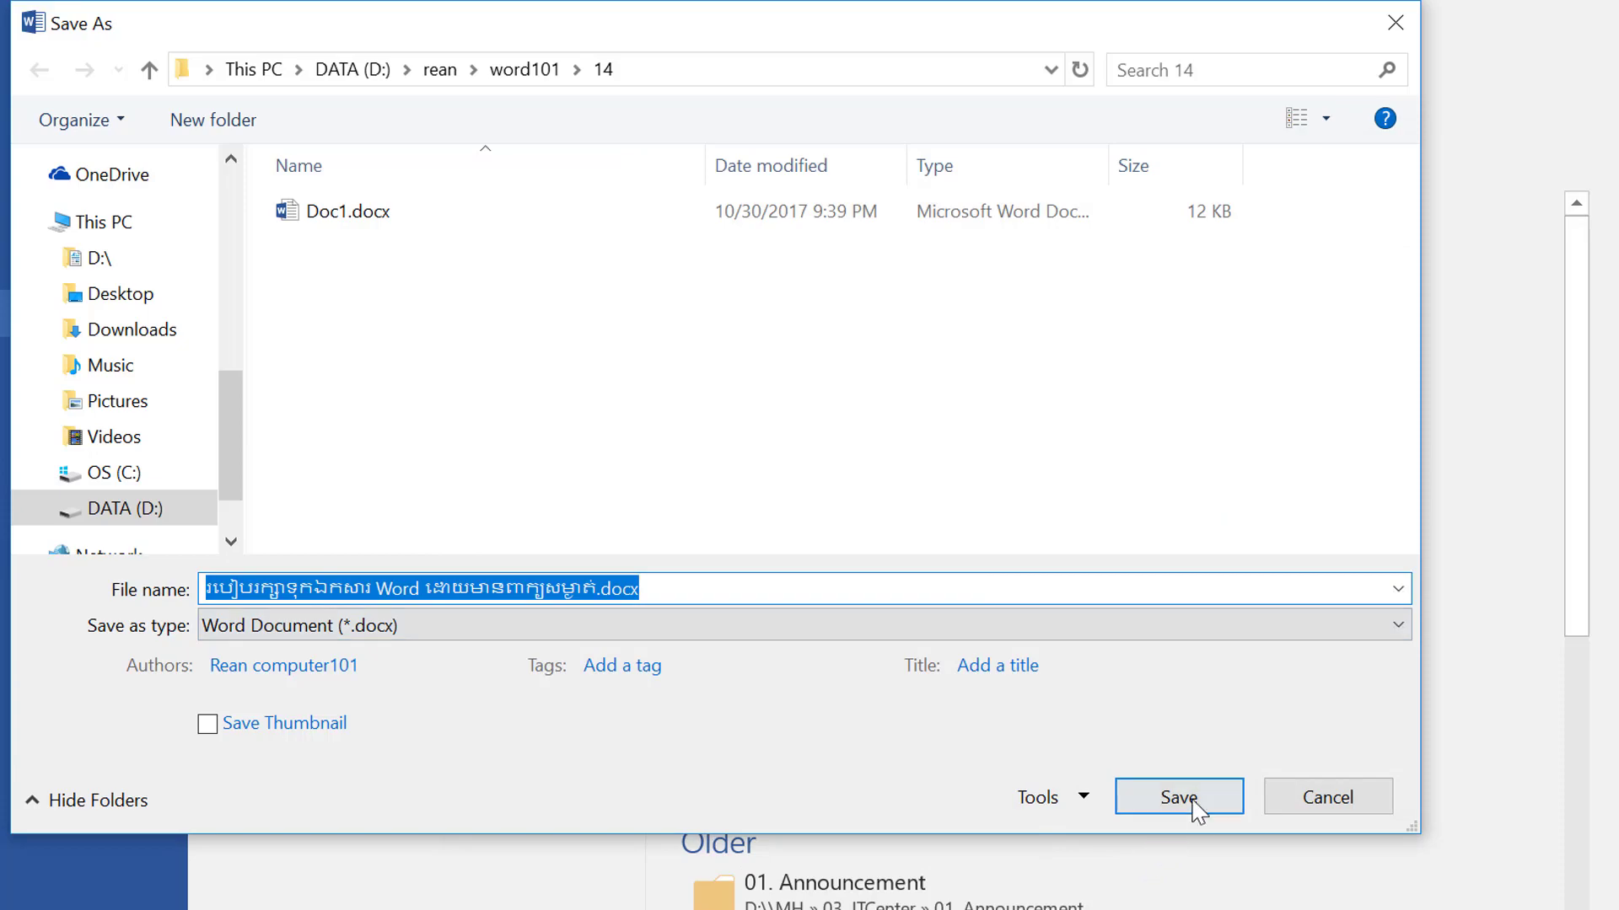
click(1179, 798)
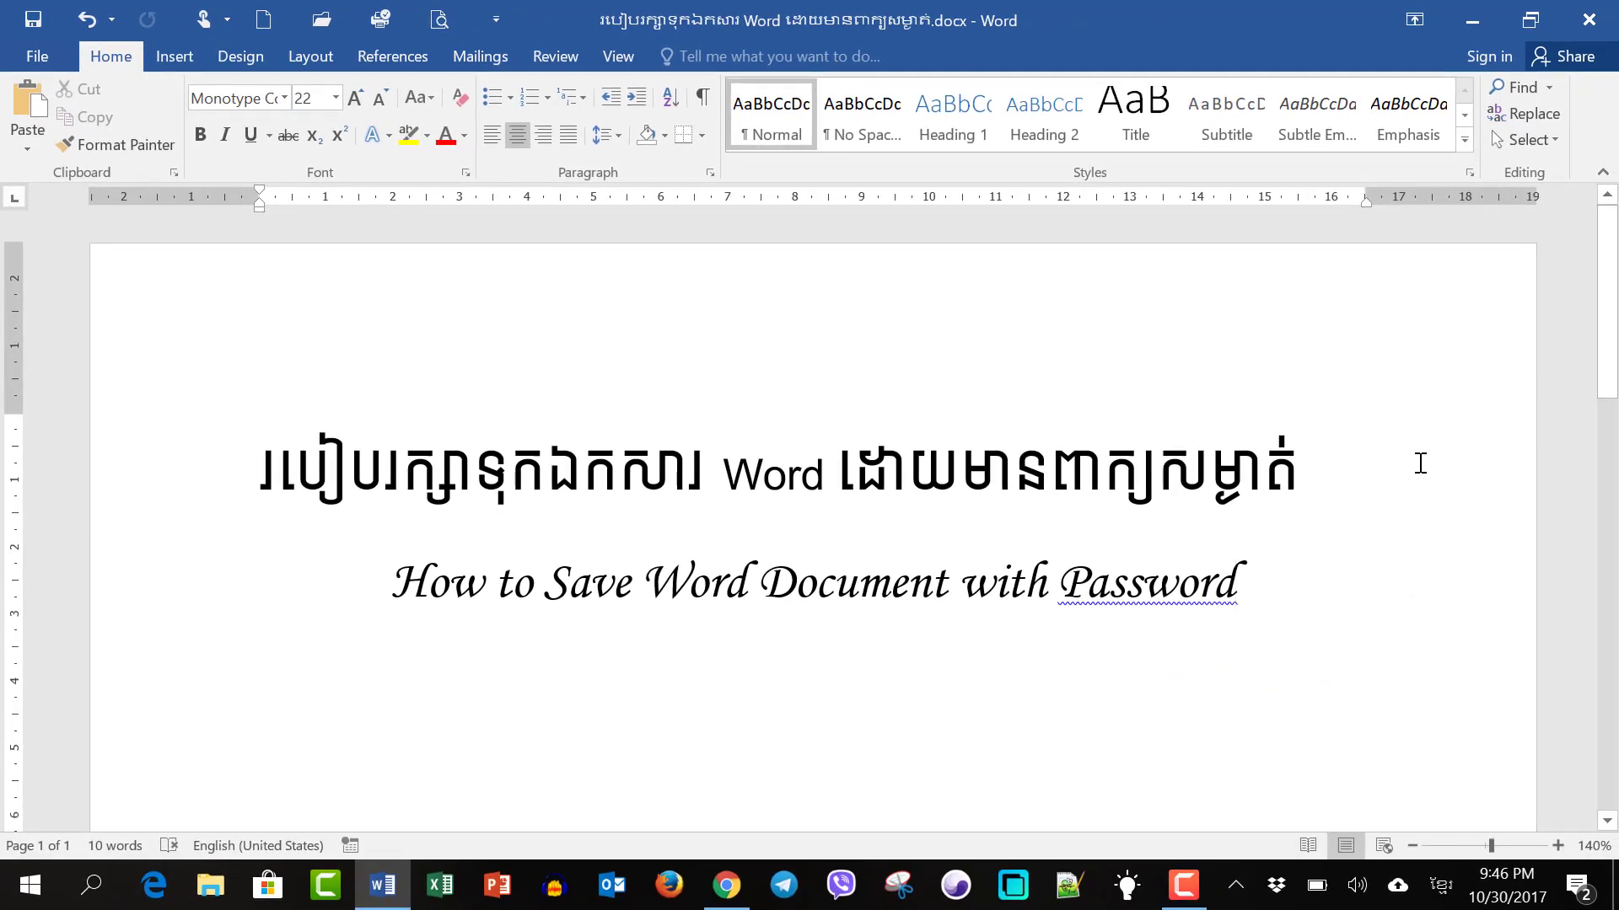
click(1588, 19)
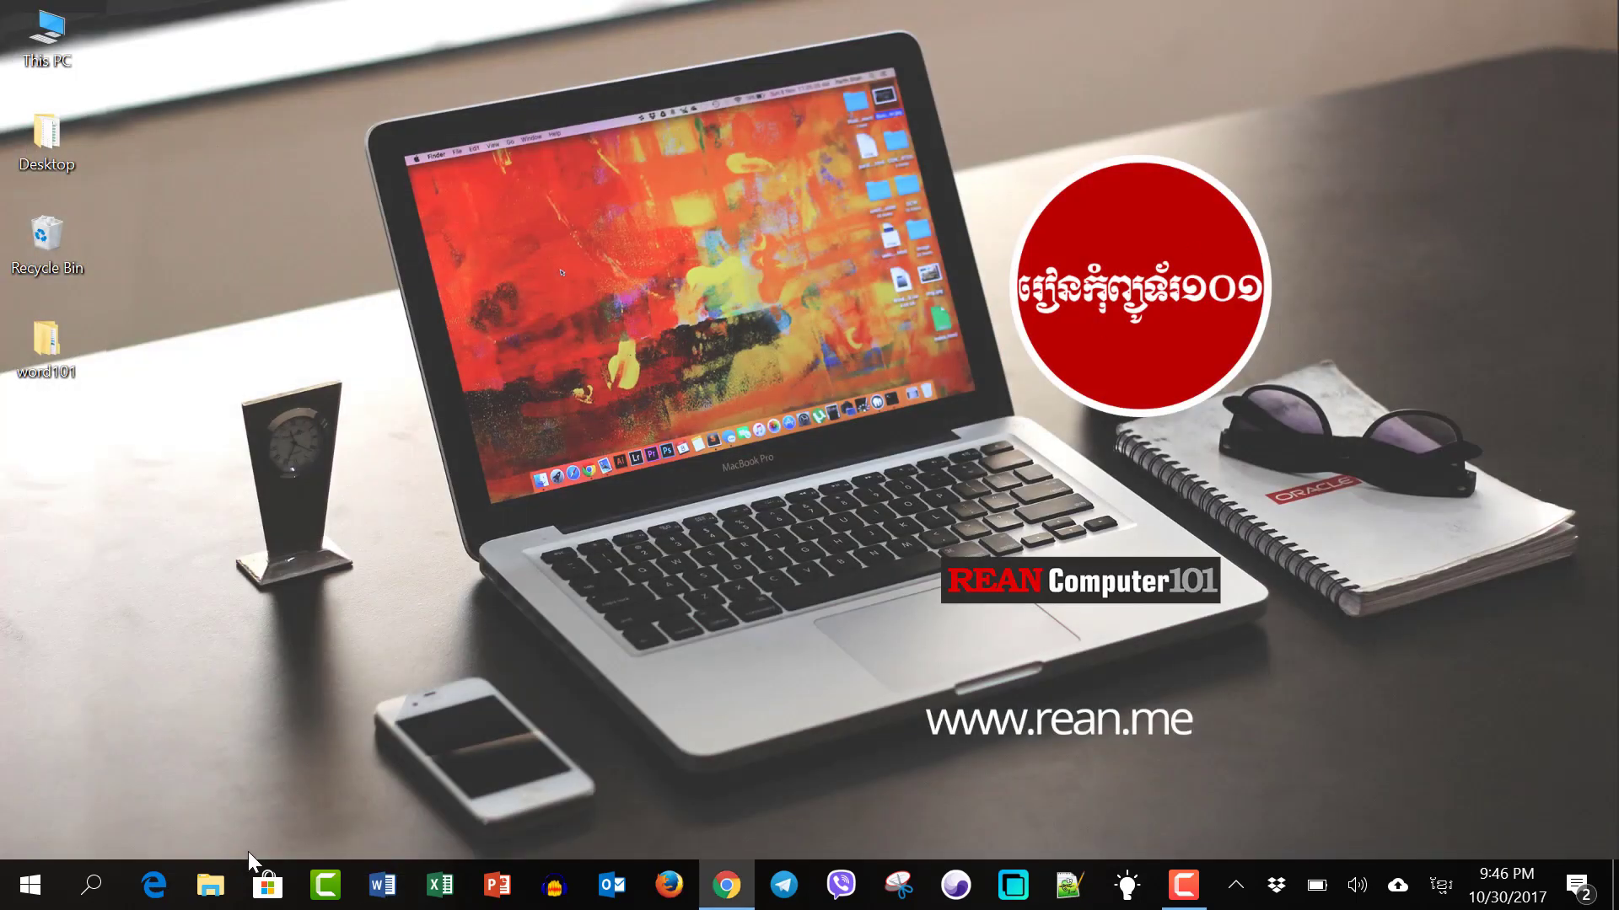
In File Explorer, go to D:\rean\word101\14 and select the Khmer-named document.
key(super+e)
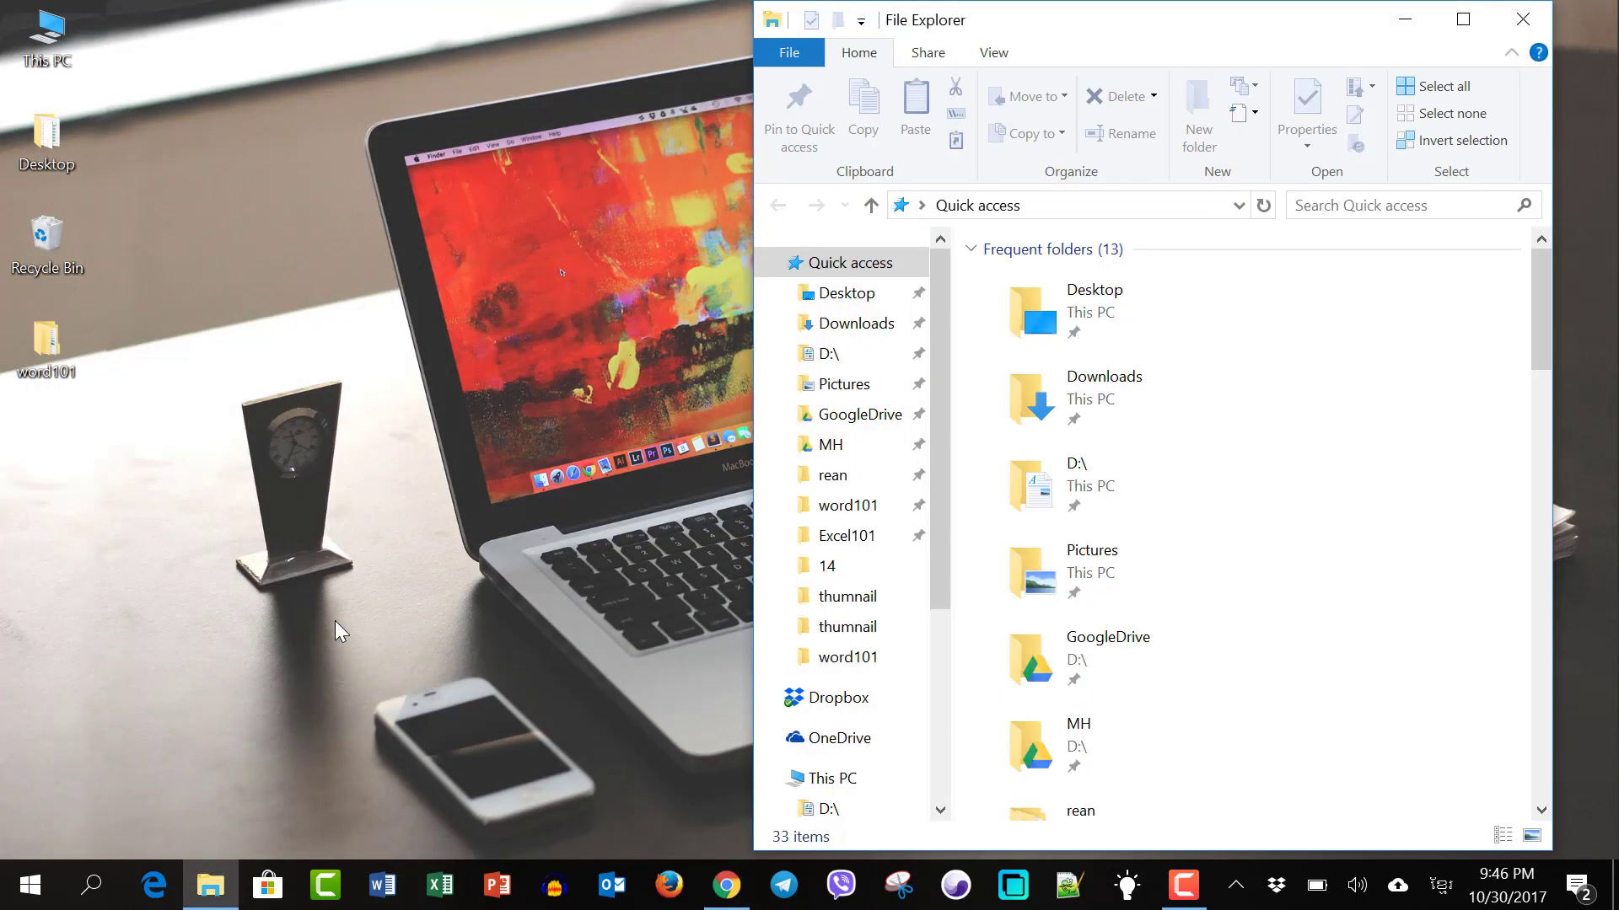
click(849, 510)
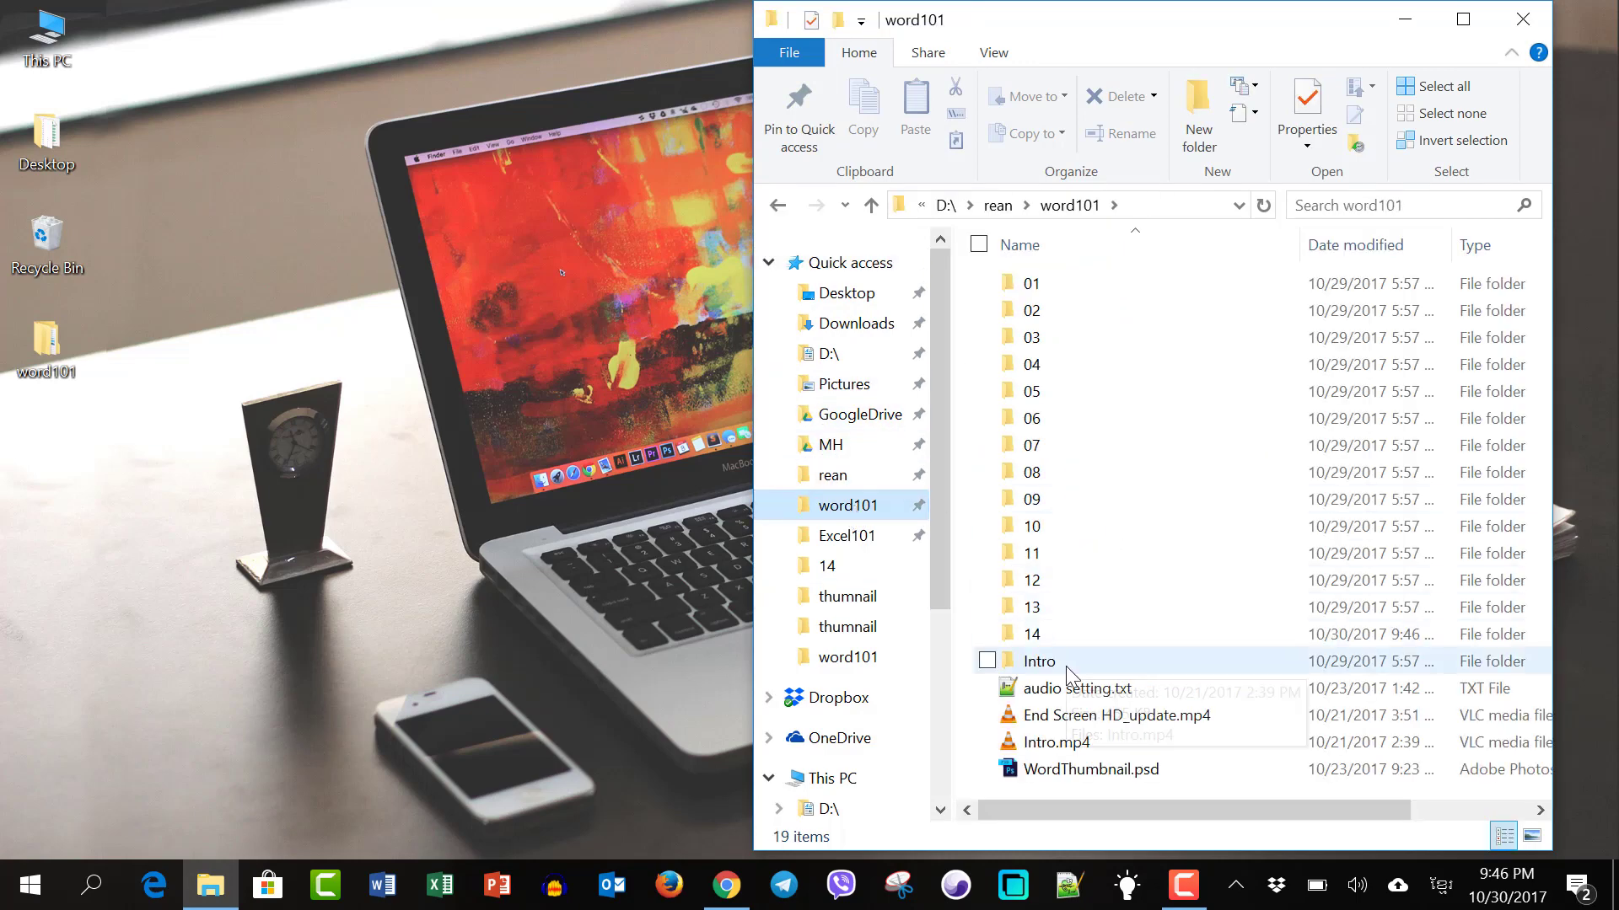
double_click(1052, 639)
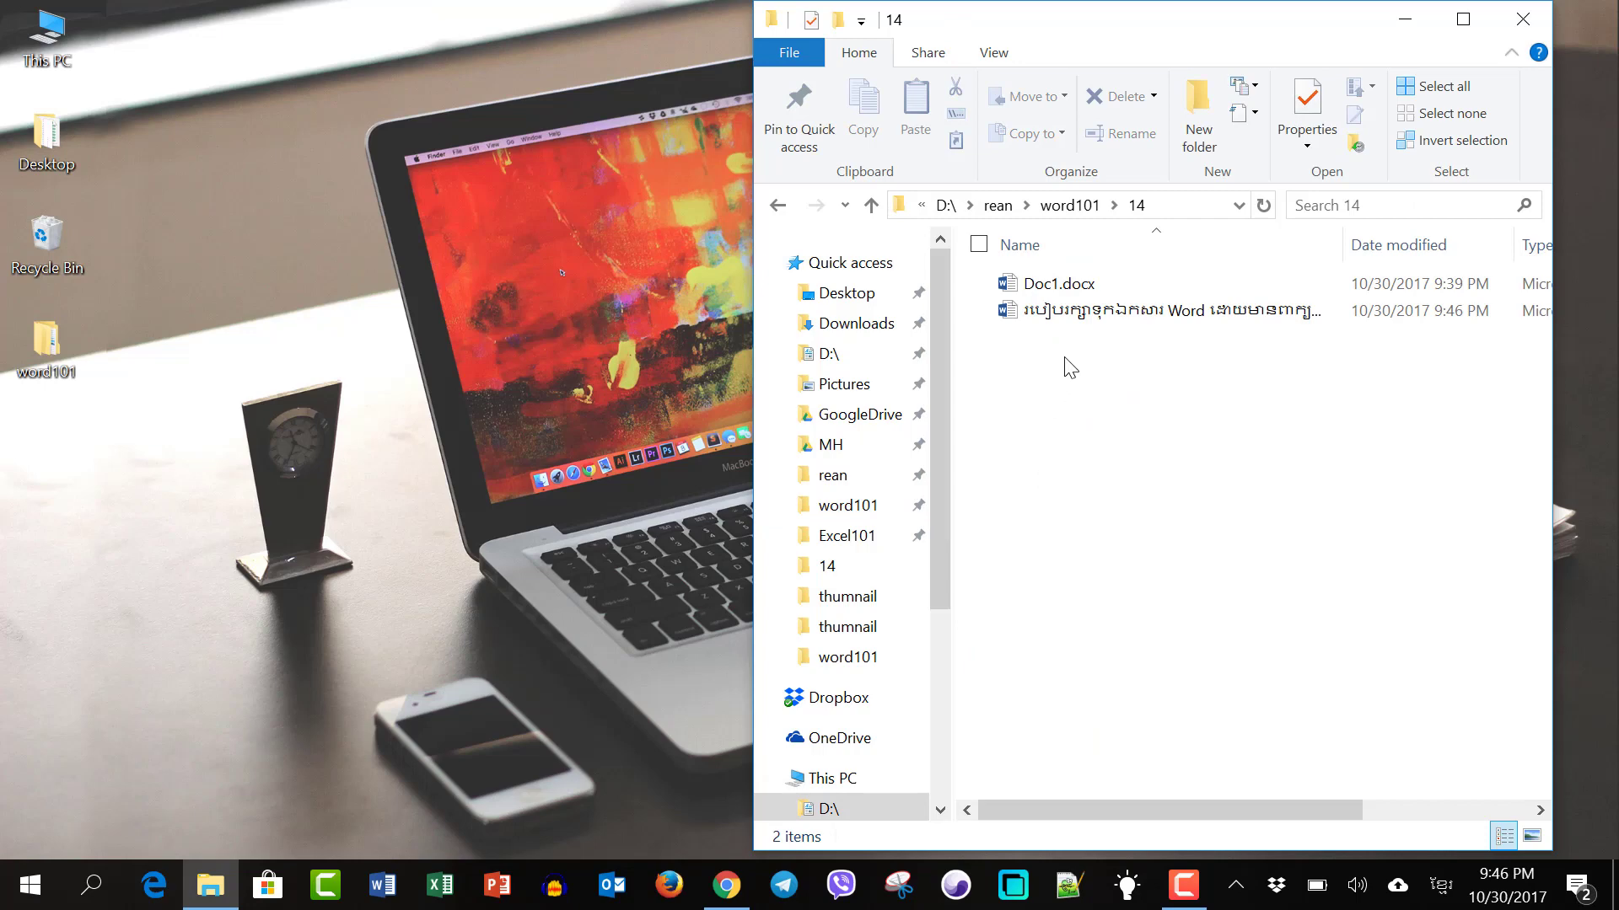
click(1103, 319)
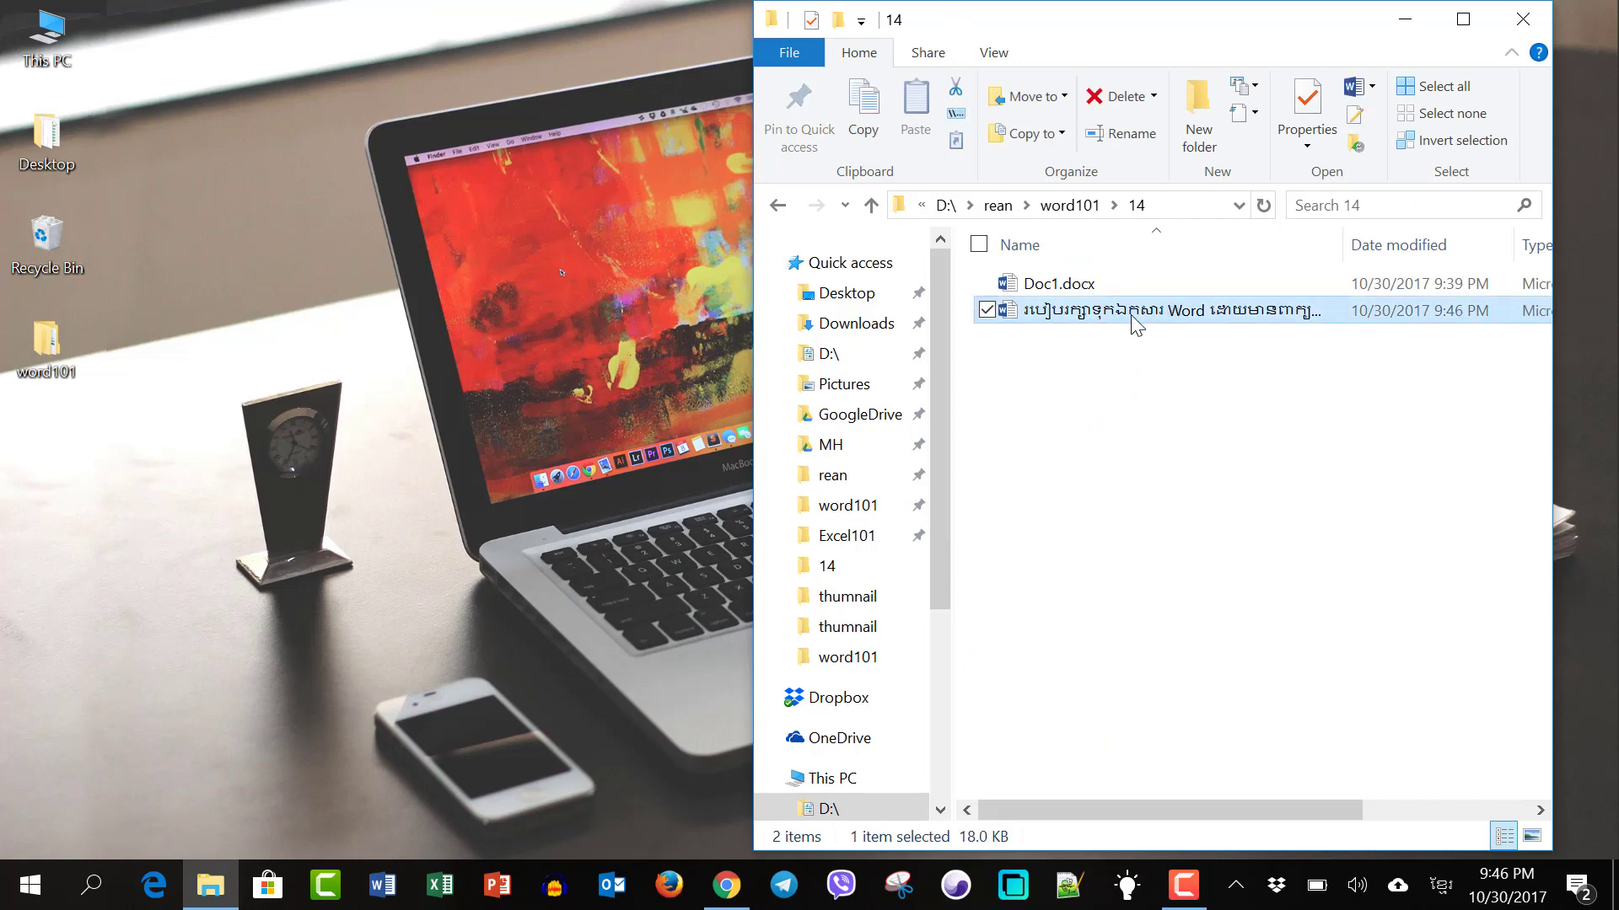
Try opening the protected document with a wrong open password, dismiss the error, and close Word.
double_click(1134, 317)
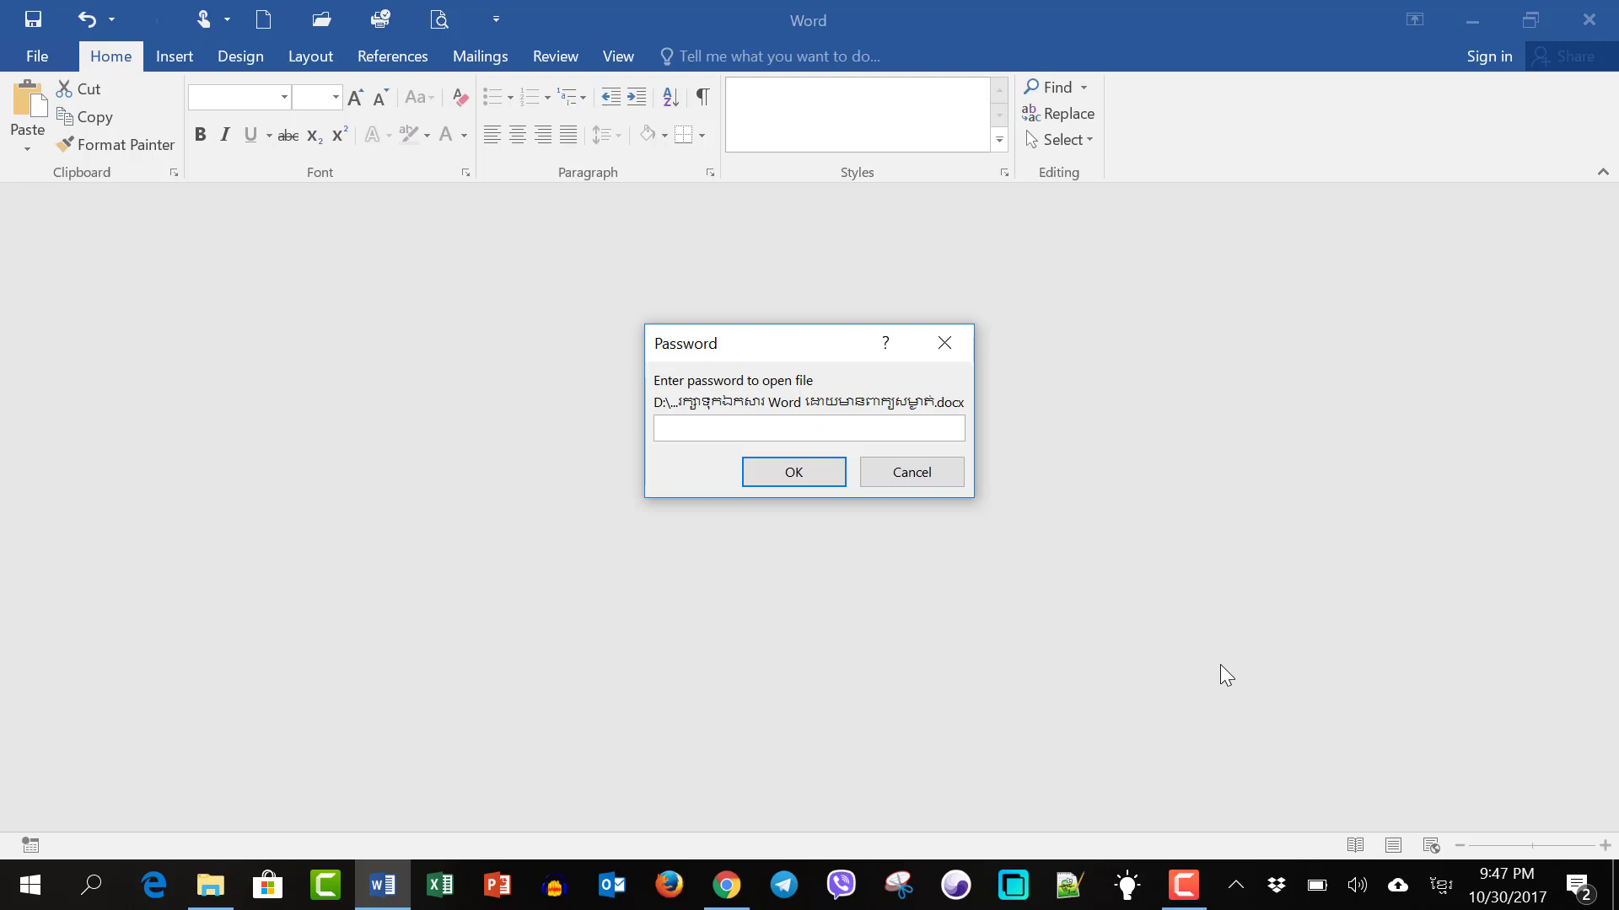
click(793, 473)
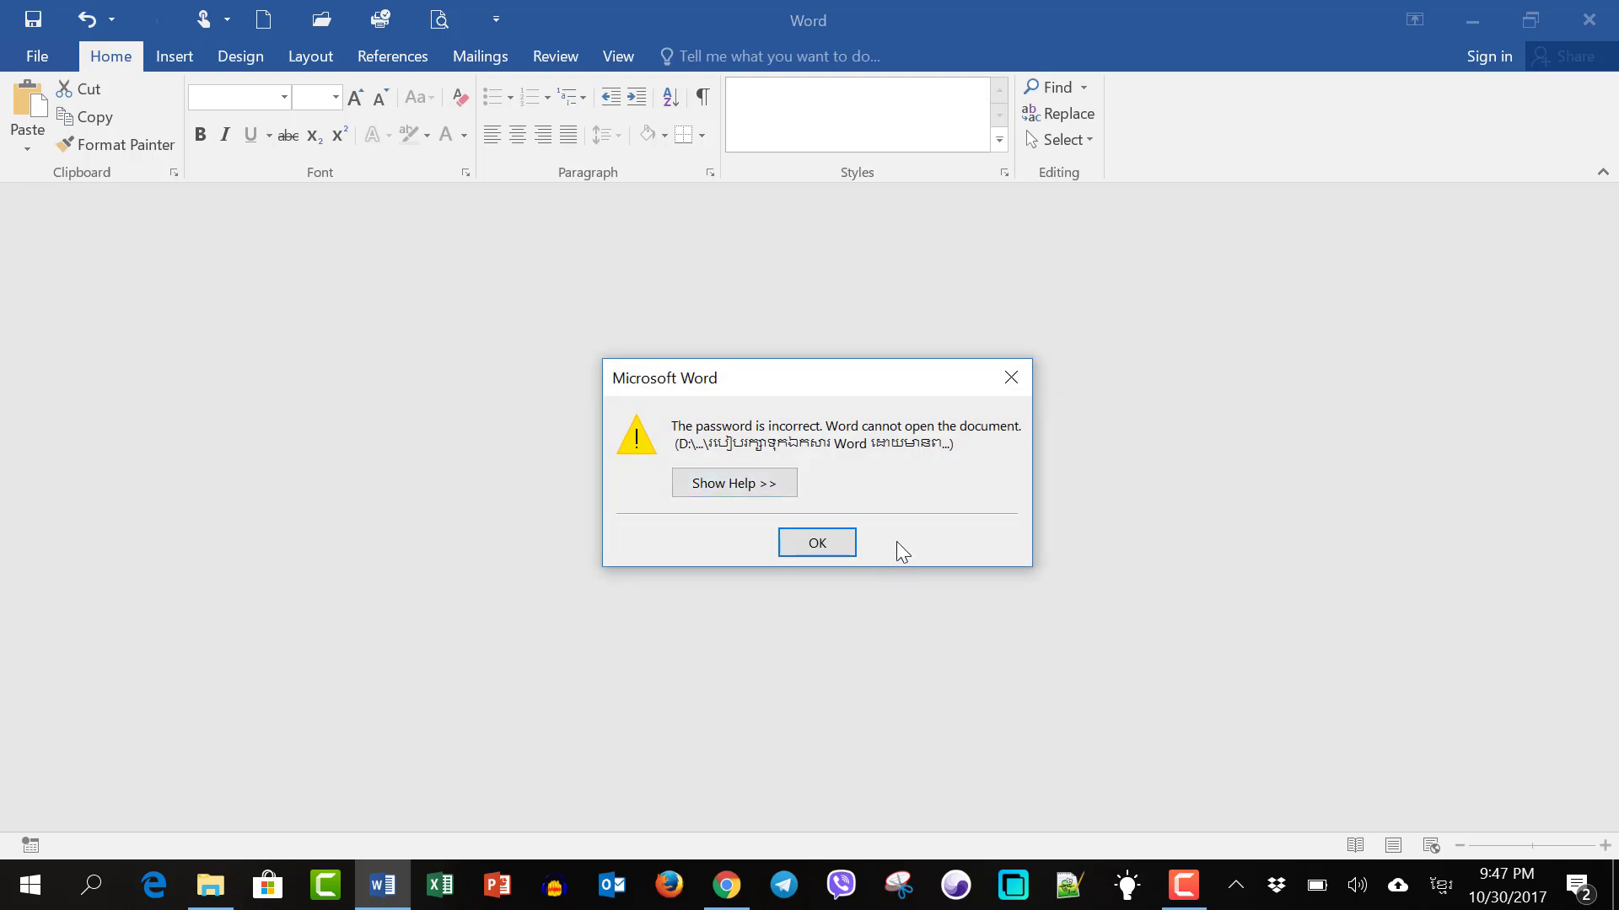
click(807, 553)
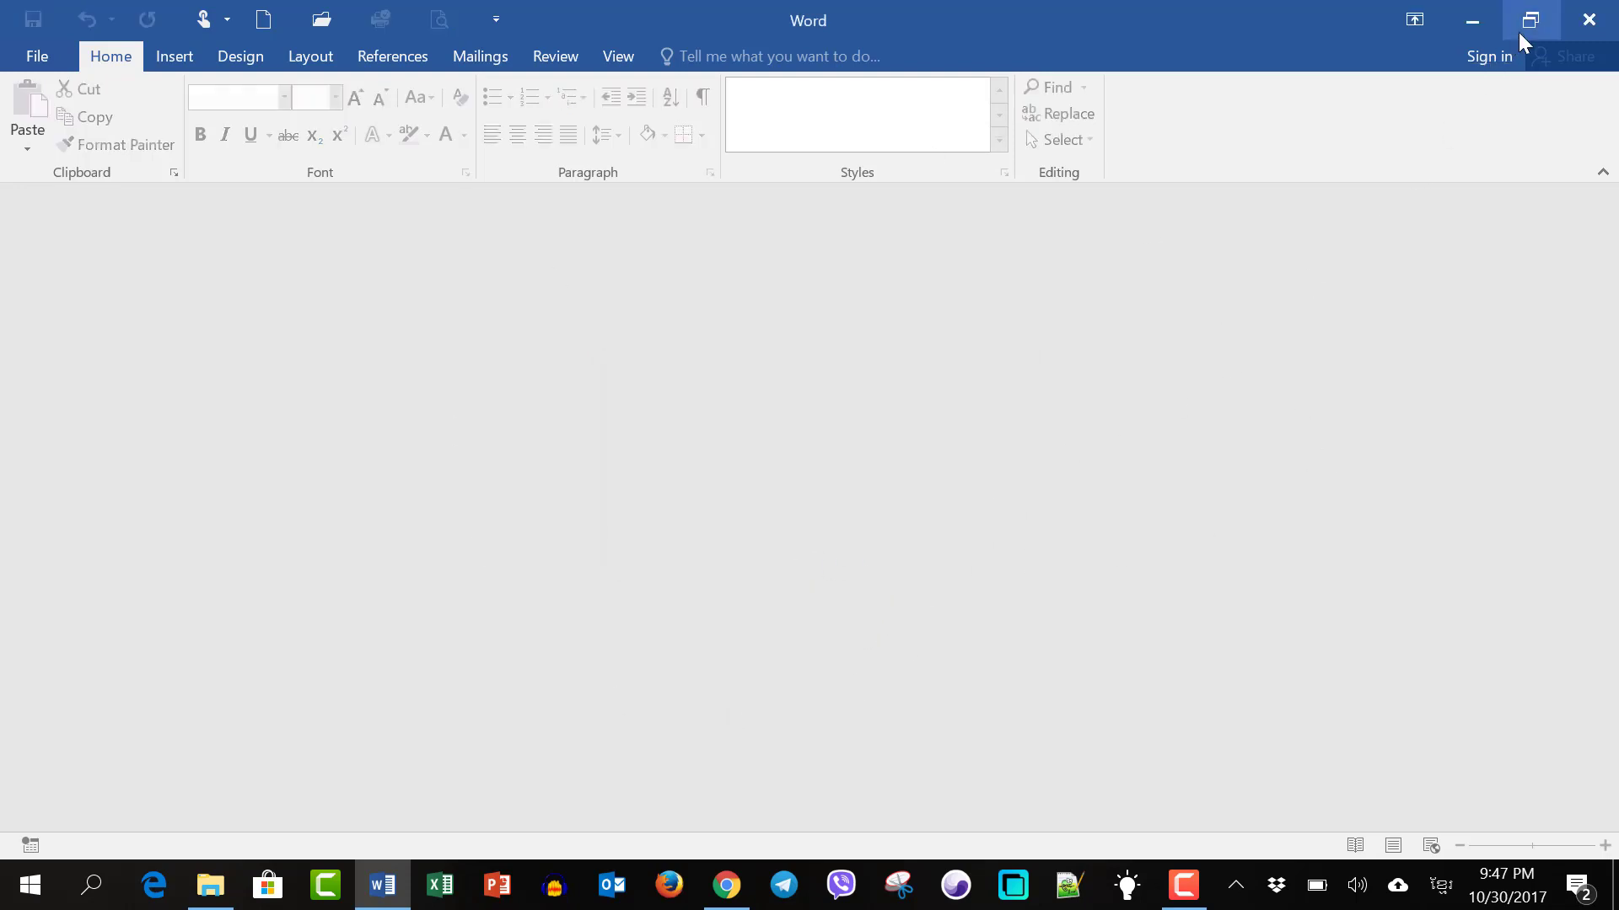
click(1588, 18)
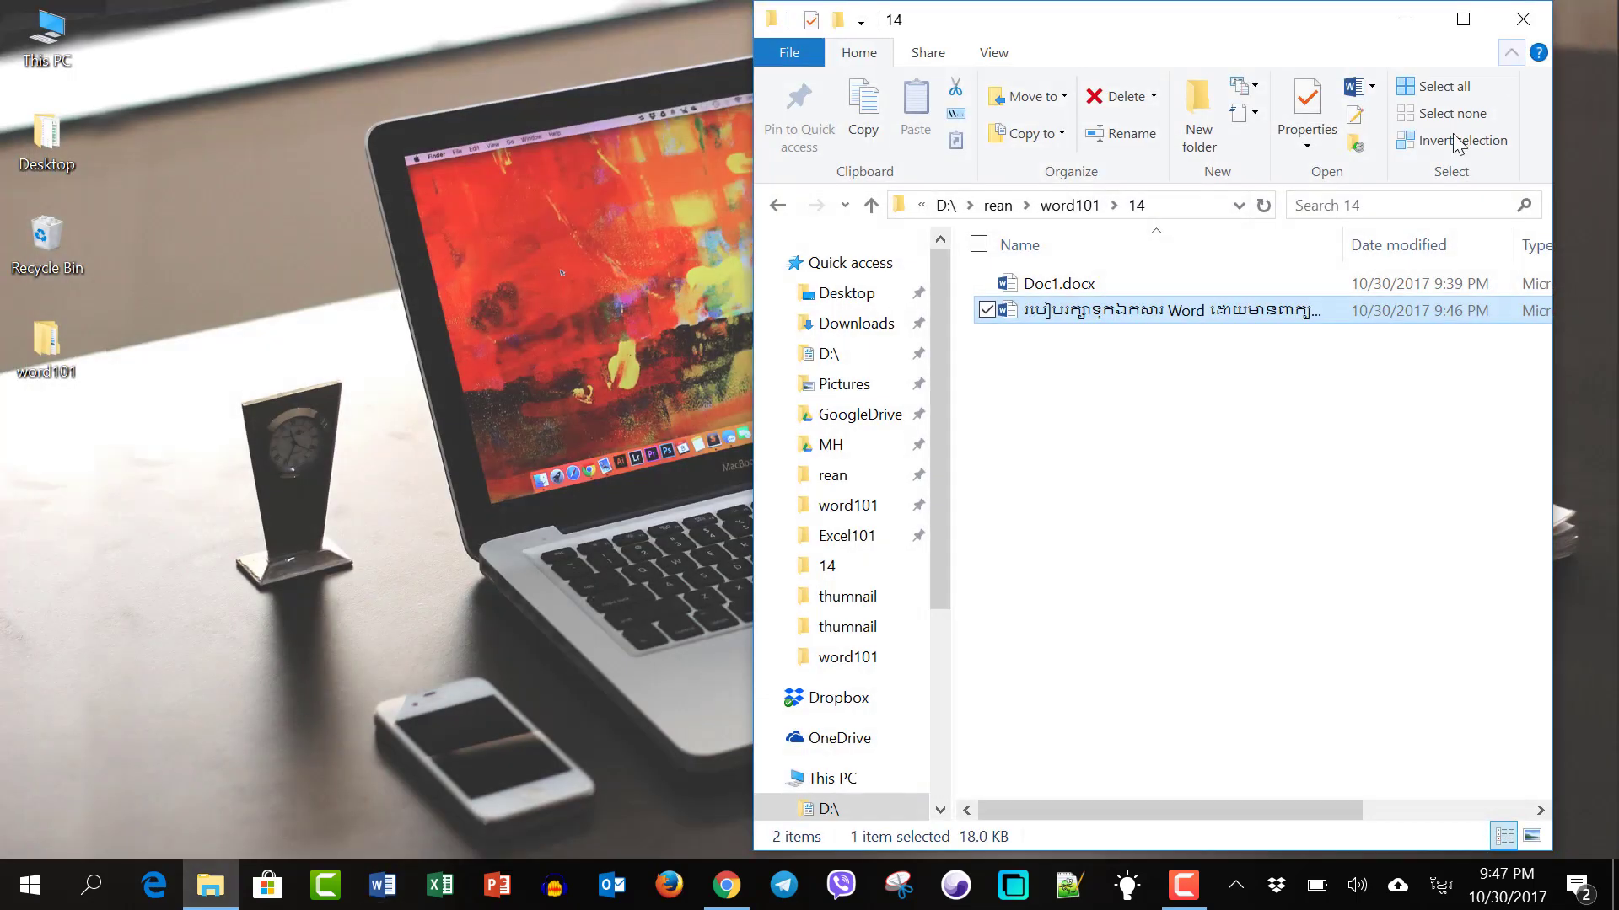
Reopen the protected document and enter the correct open password.
double_click(1188, 310)
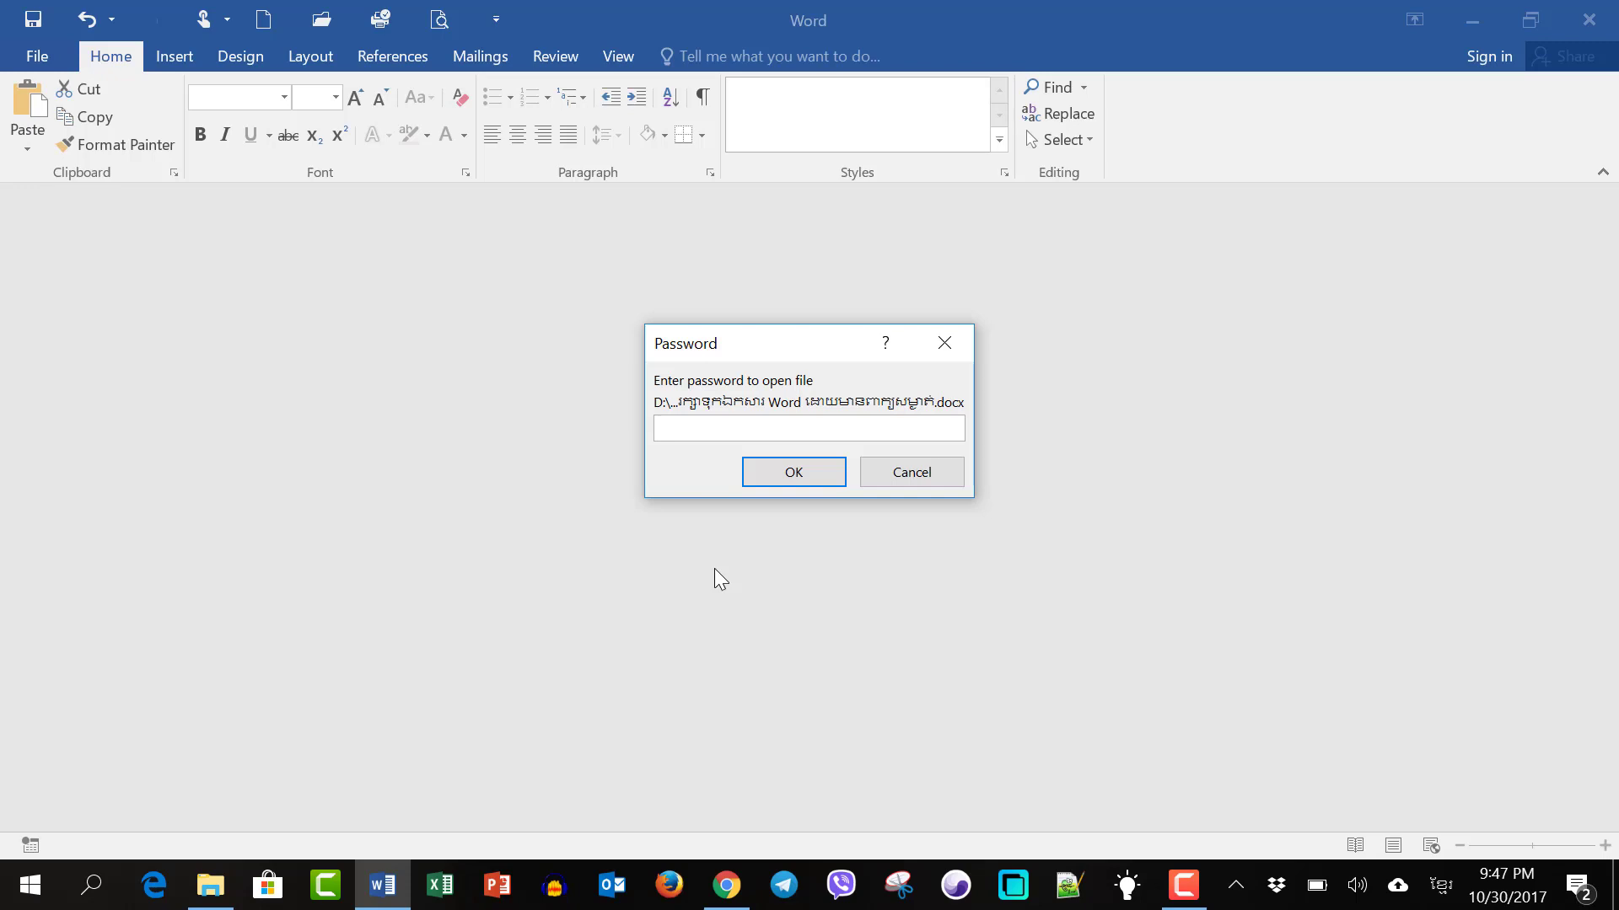
click(788, 473)
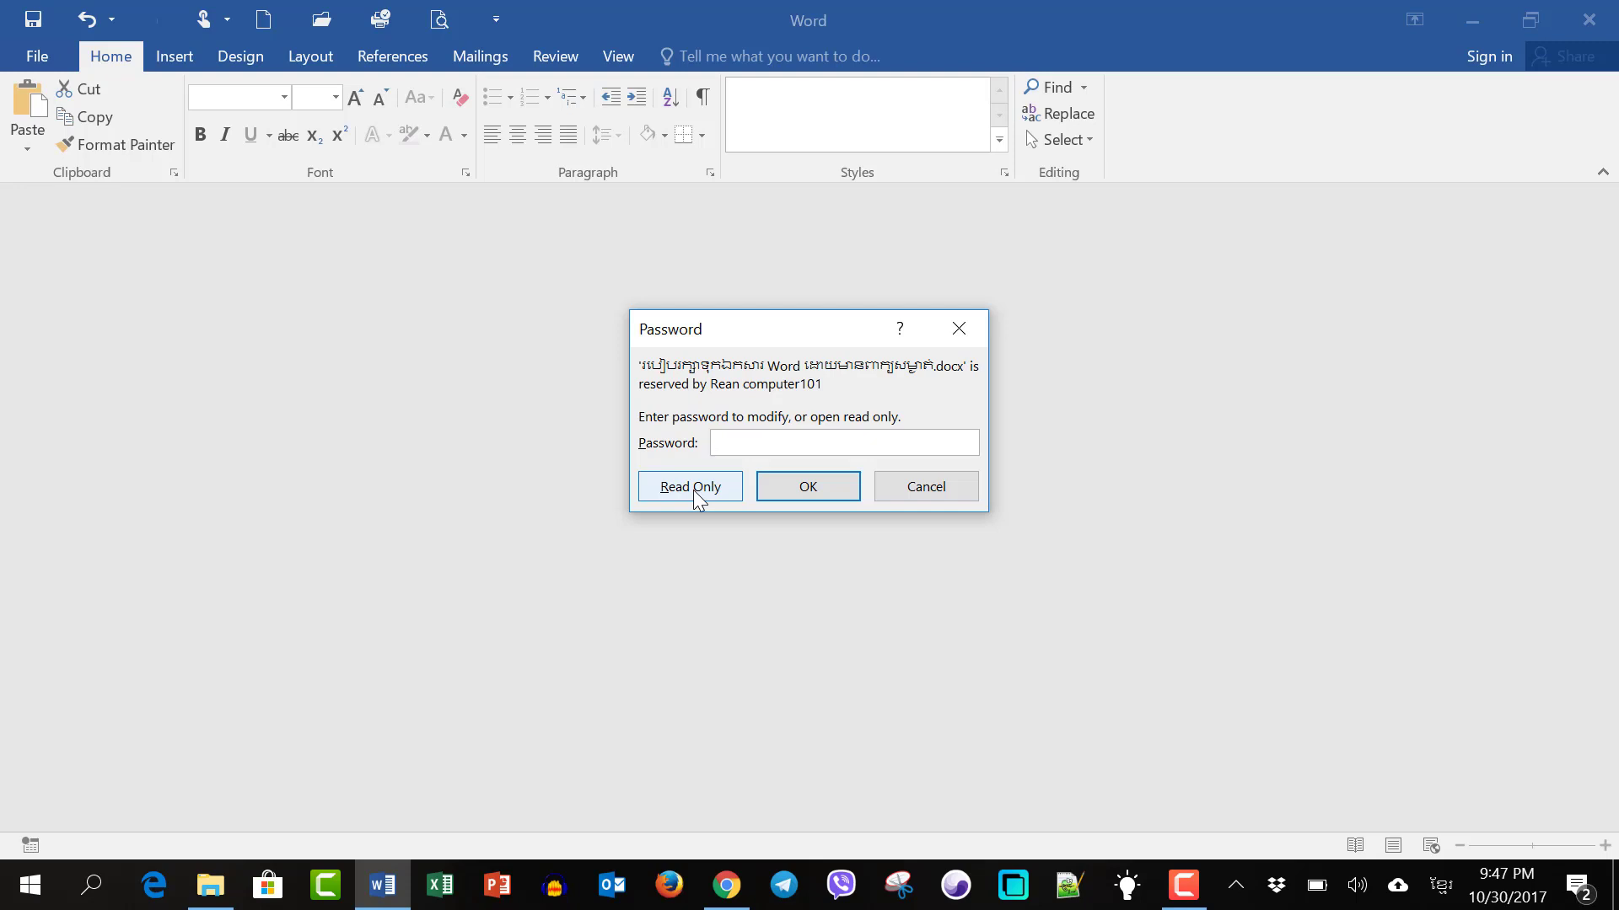
After a wrong modify password is rejected, open the document as Read Only instead.
text(••)
click(830, 484)
click(815, 542)
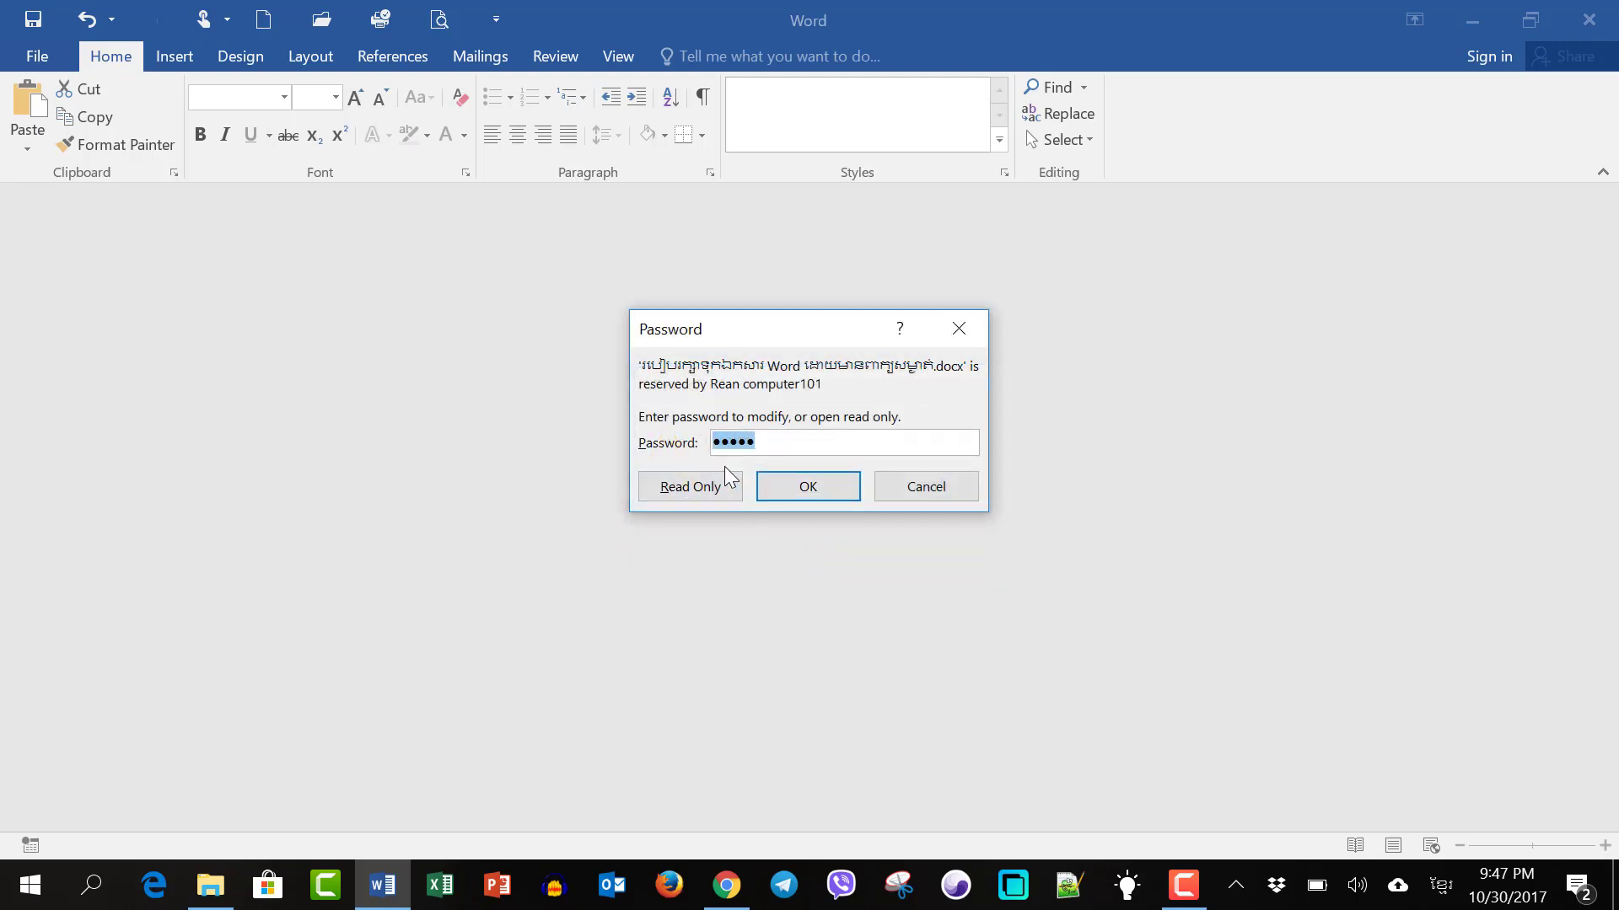
key(BackSpace)
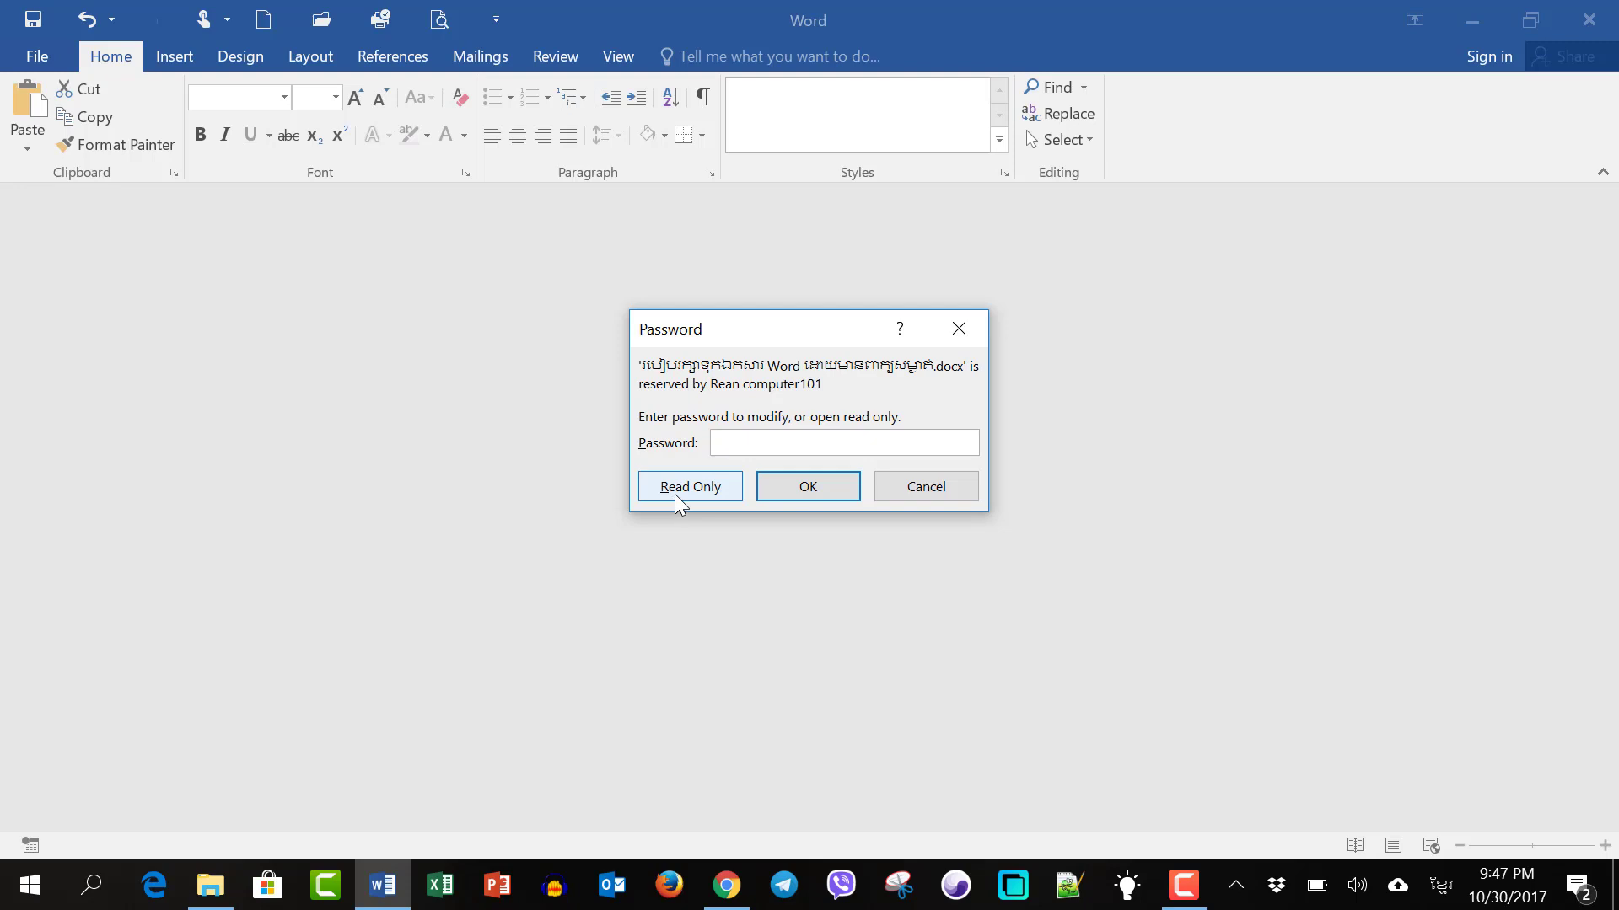
click(676, 488)
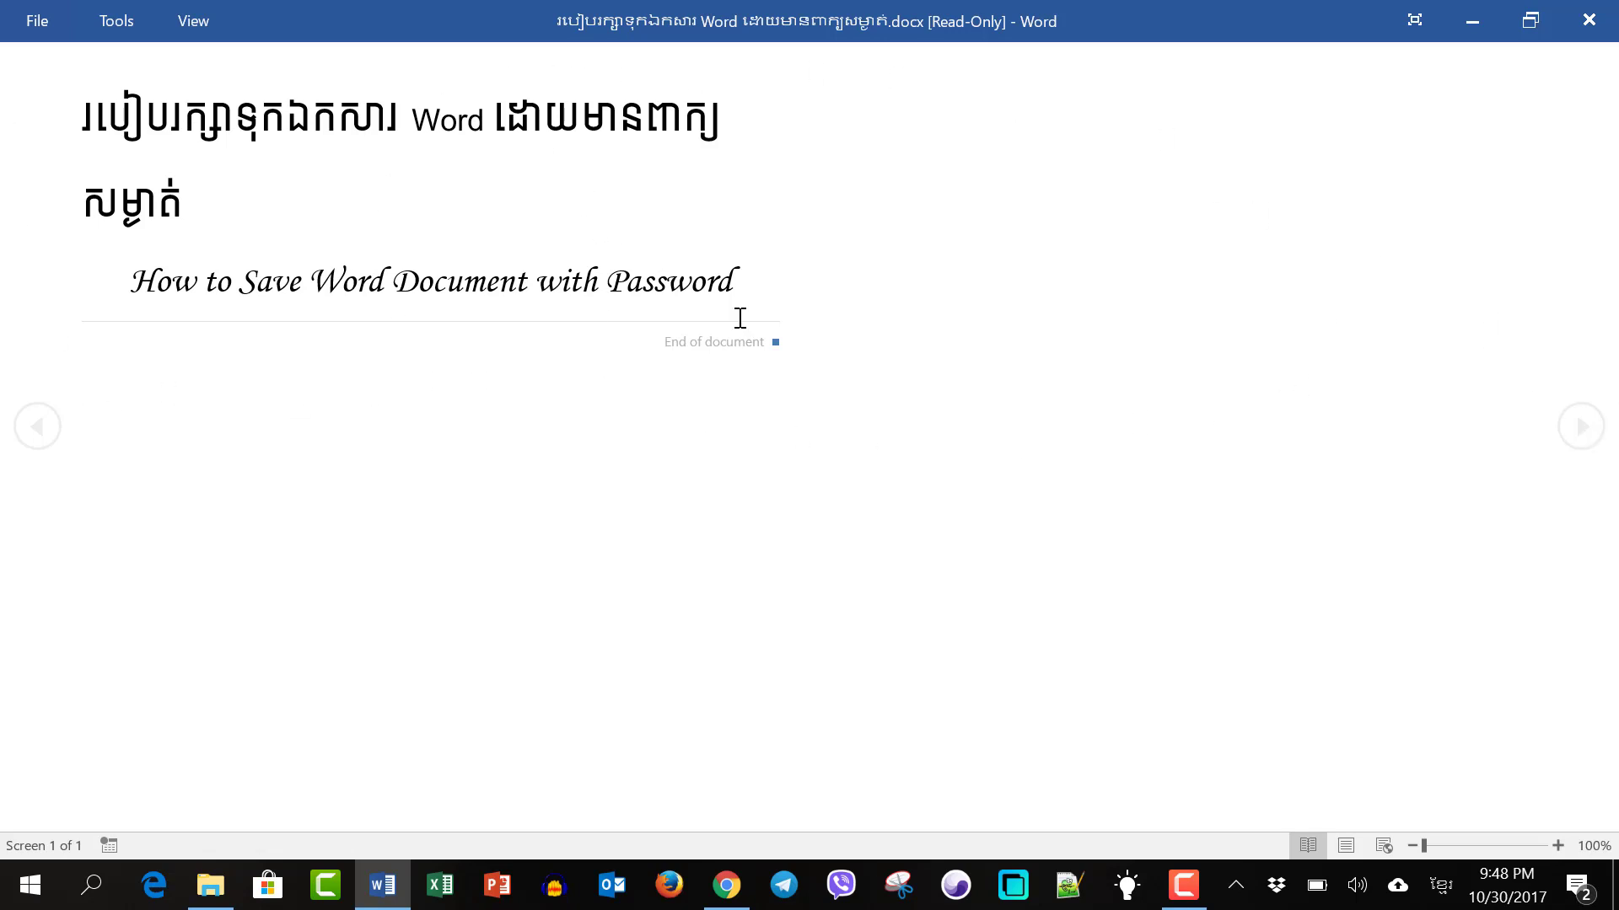
Close the read-only copy and reopen the document for editing using both the open and modify passwords.
click(1588, 20)
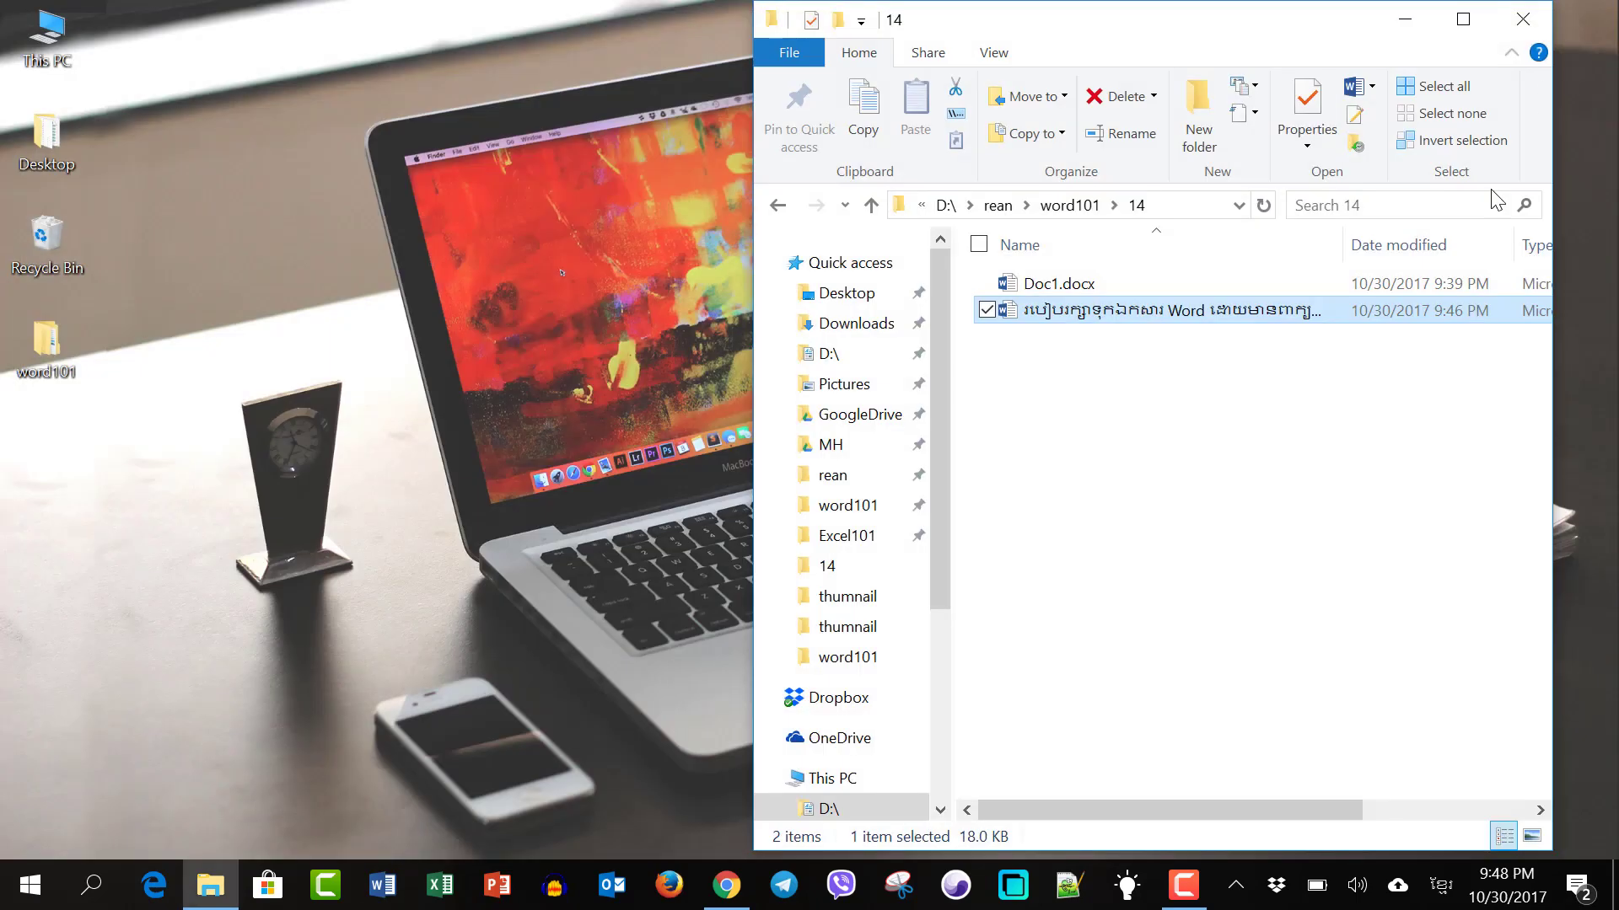
double_click(1133, 312)
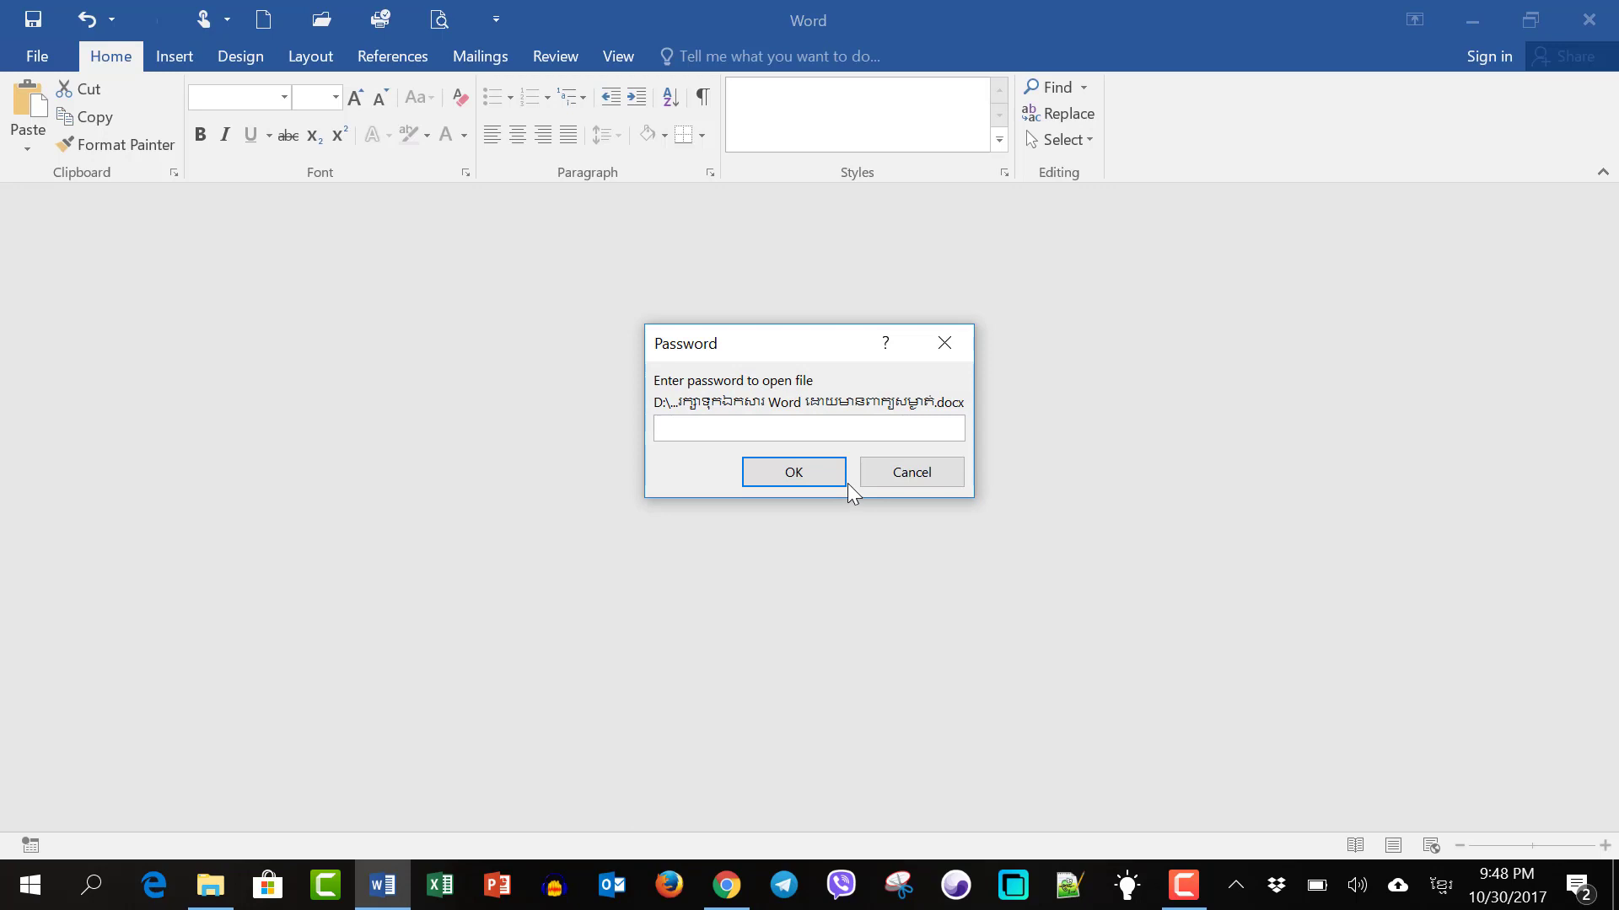
click(811, 479)
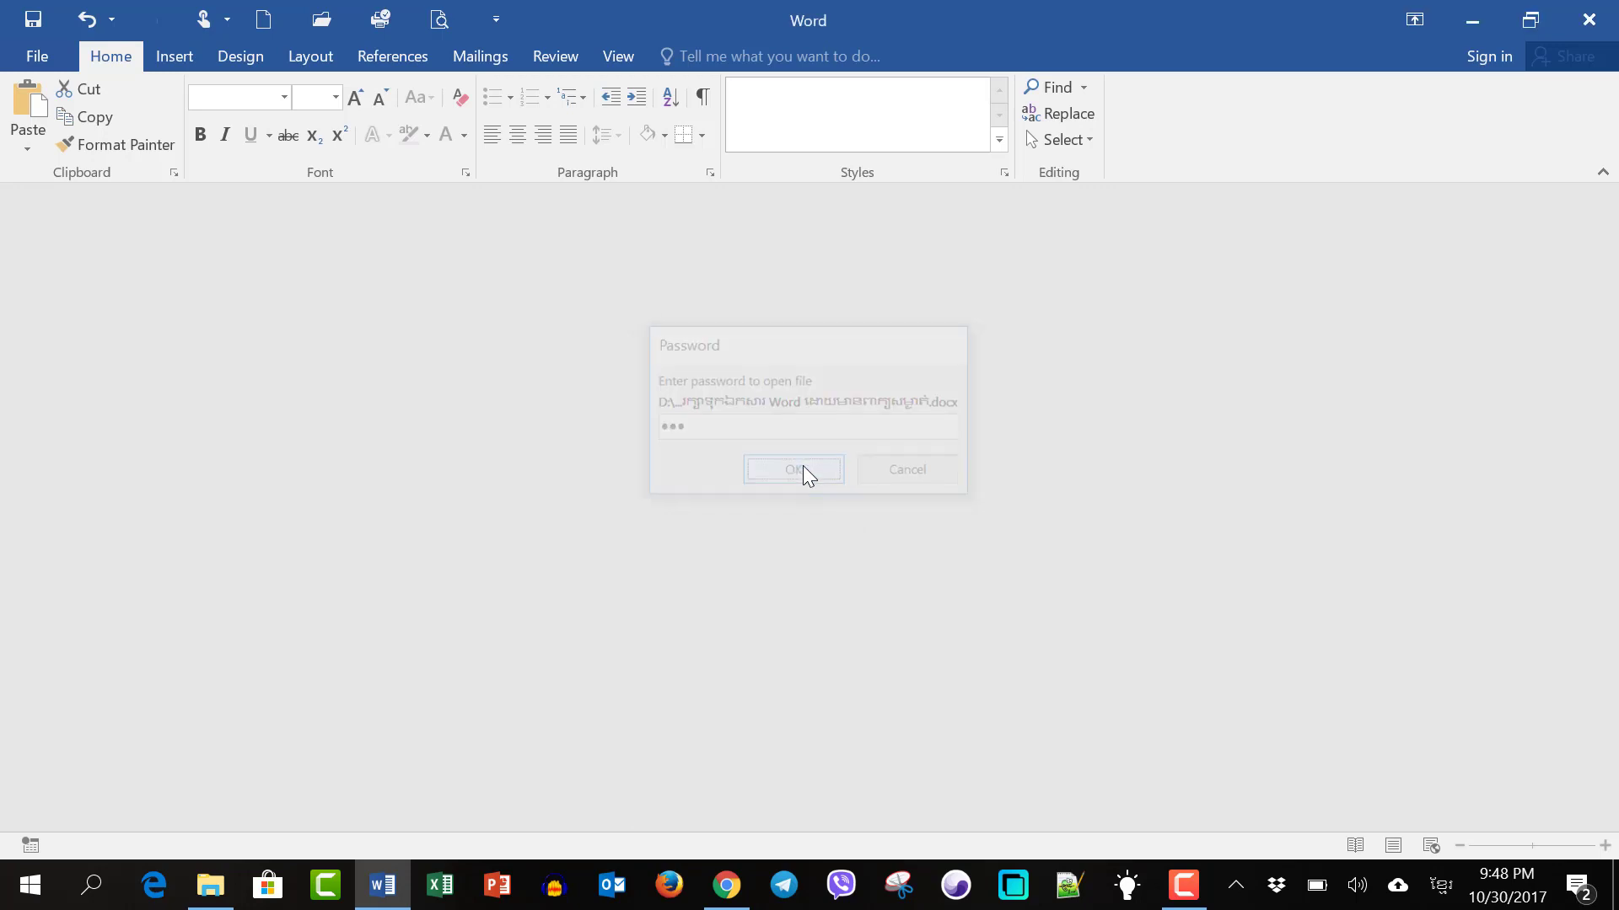
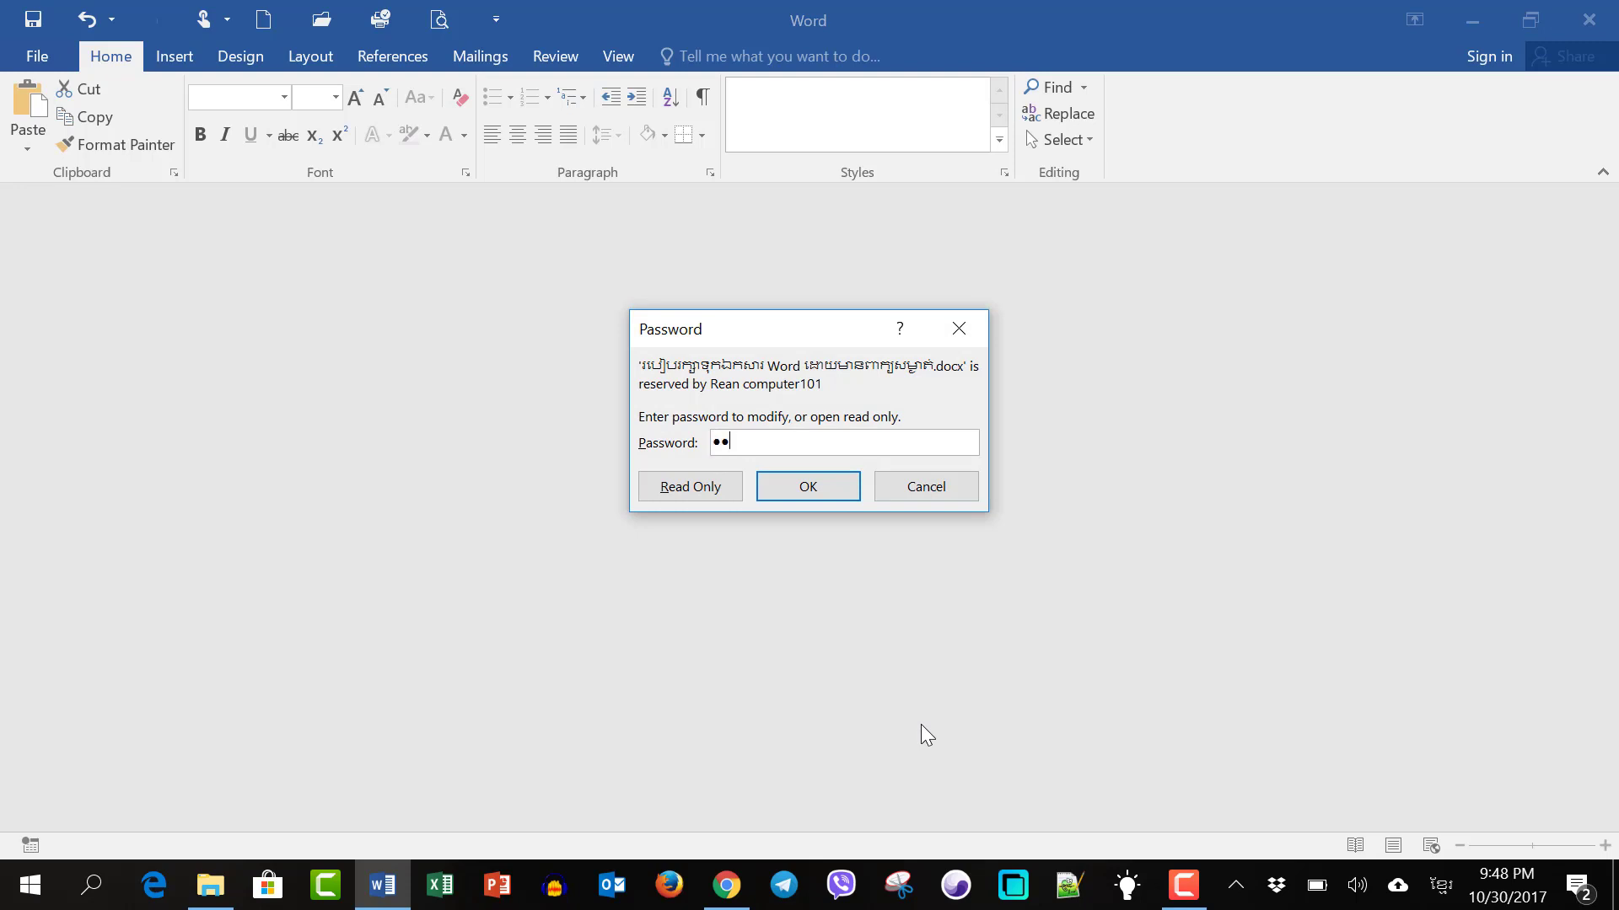
click(810, 489)
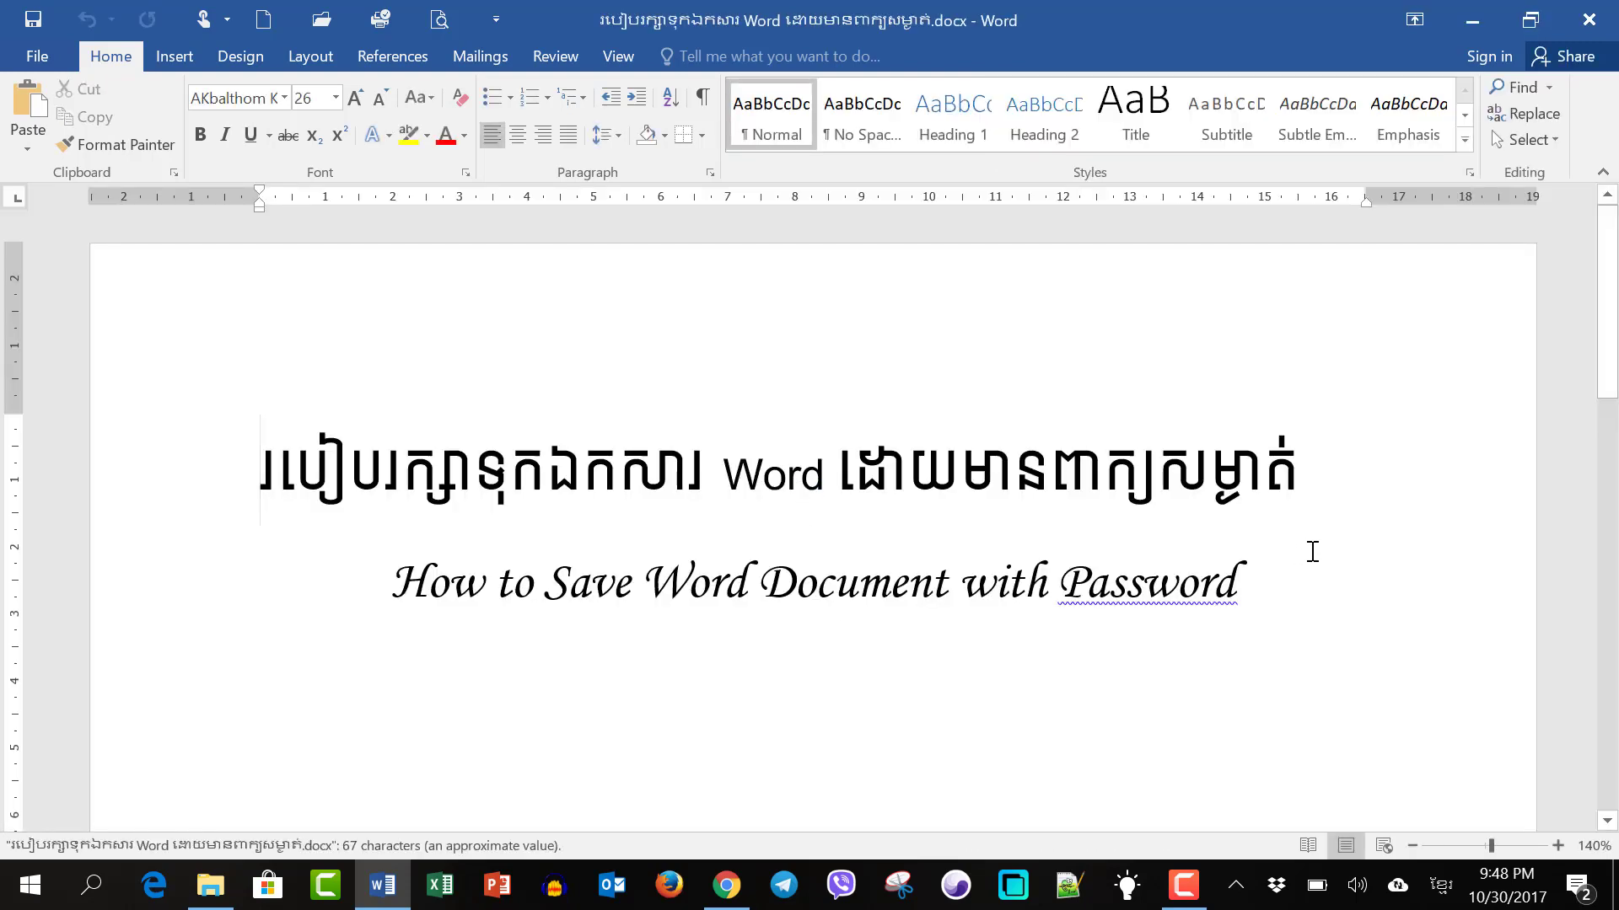
Add the line 'Input Data normally' in English below the 'How to Save Word Document with Password' heading.
click(1299, 570)
key(Return)
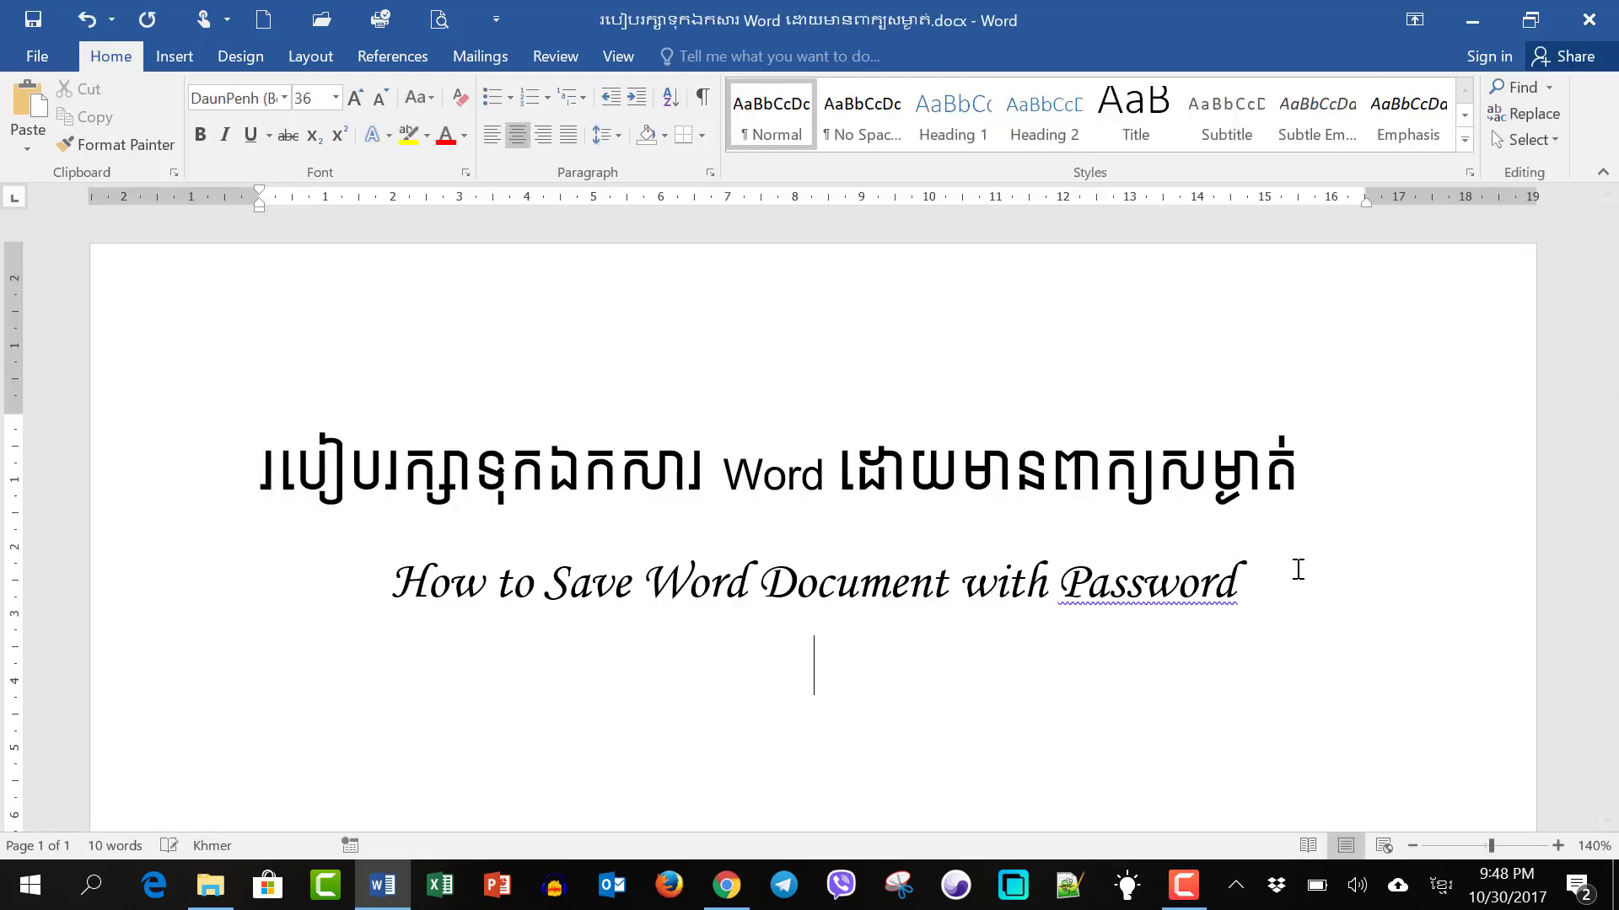
text(ើនផុ)
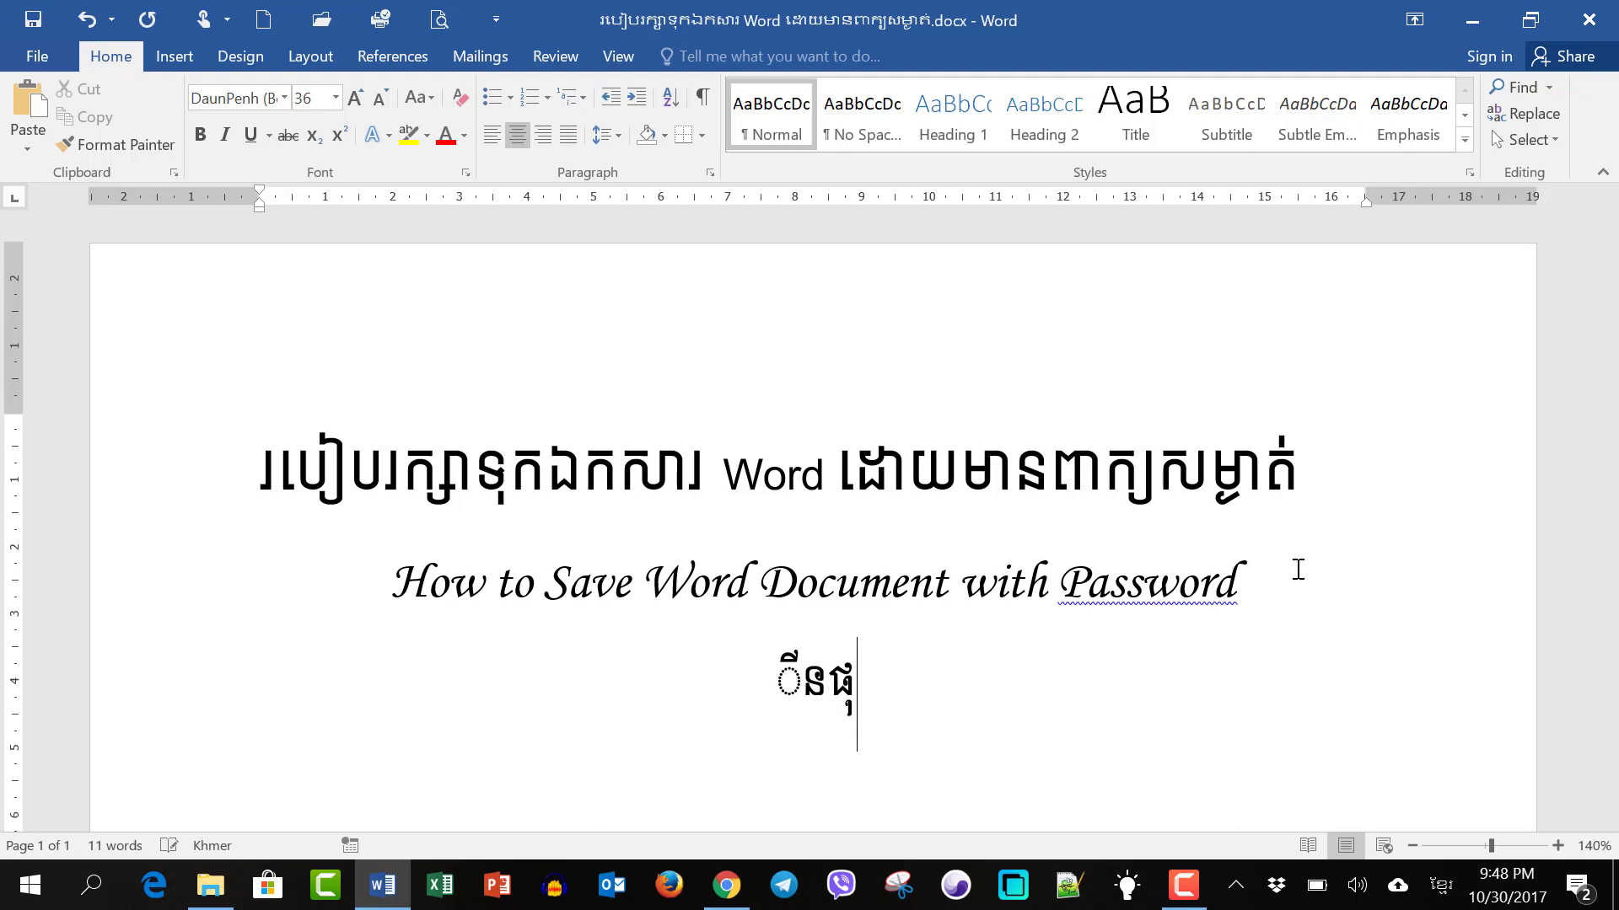
key(BackSpace)
key(BackSpace)
key(BackSpace)
key(BackSpace)
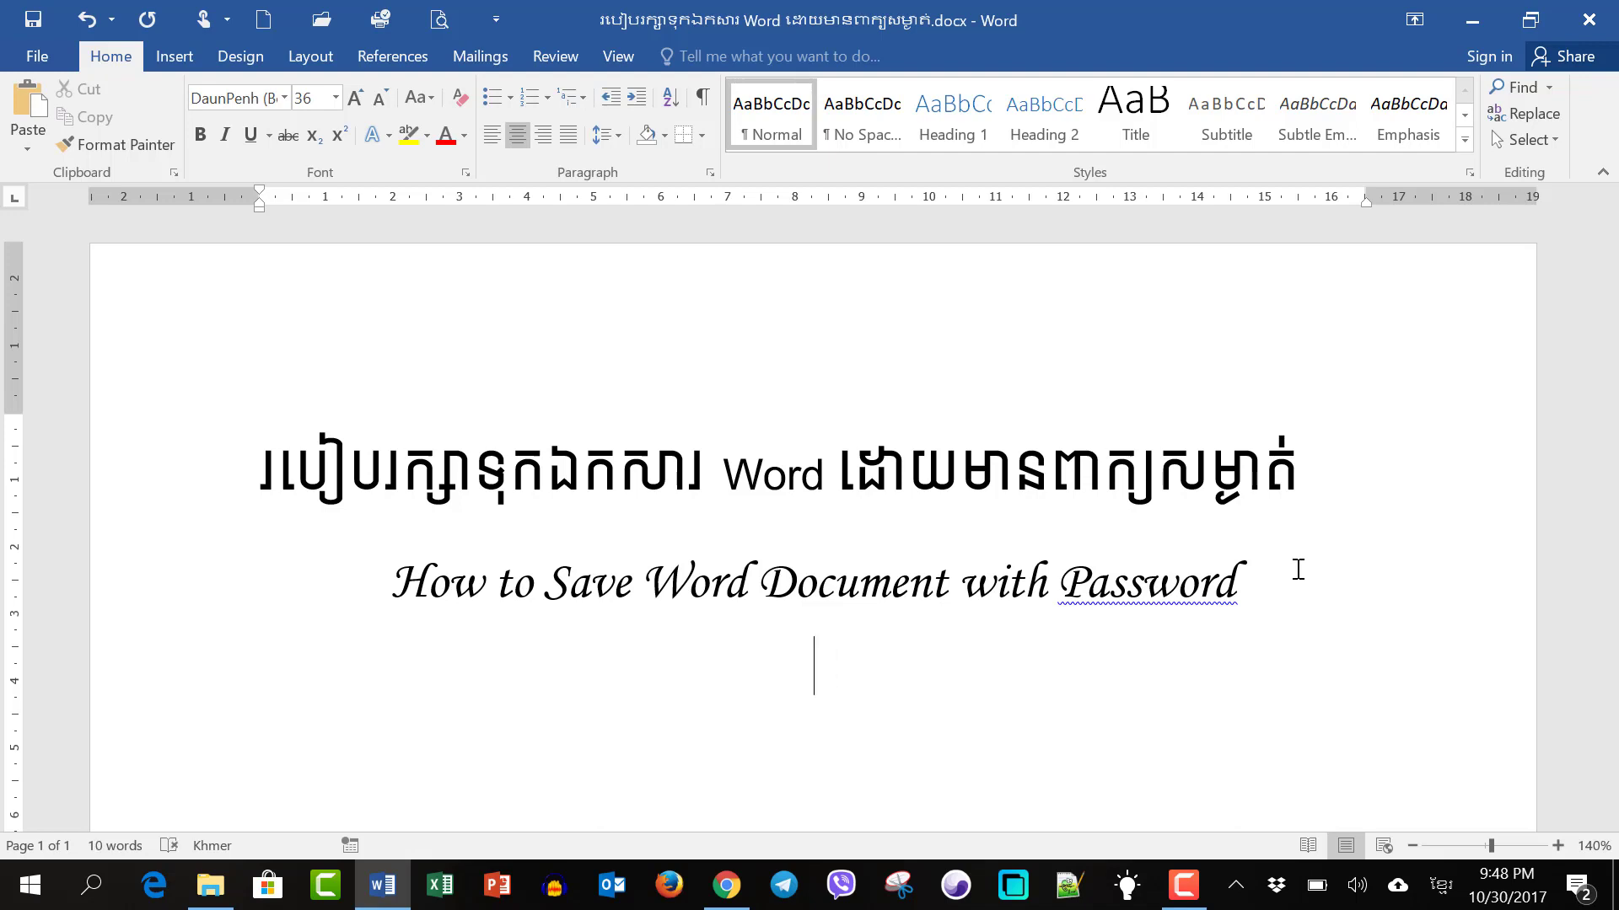
key(alt+shift)
text(Inpu)
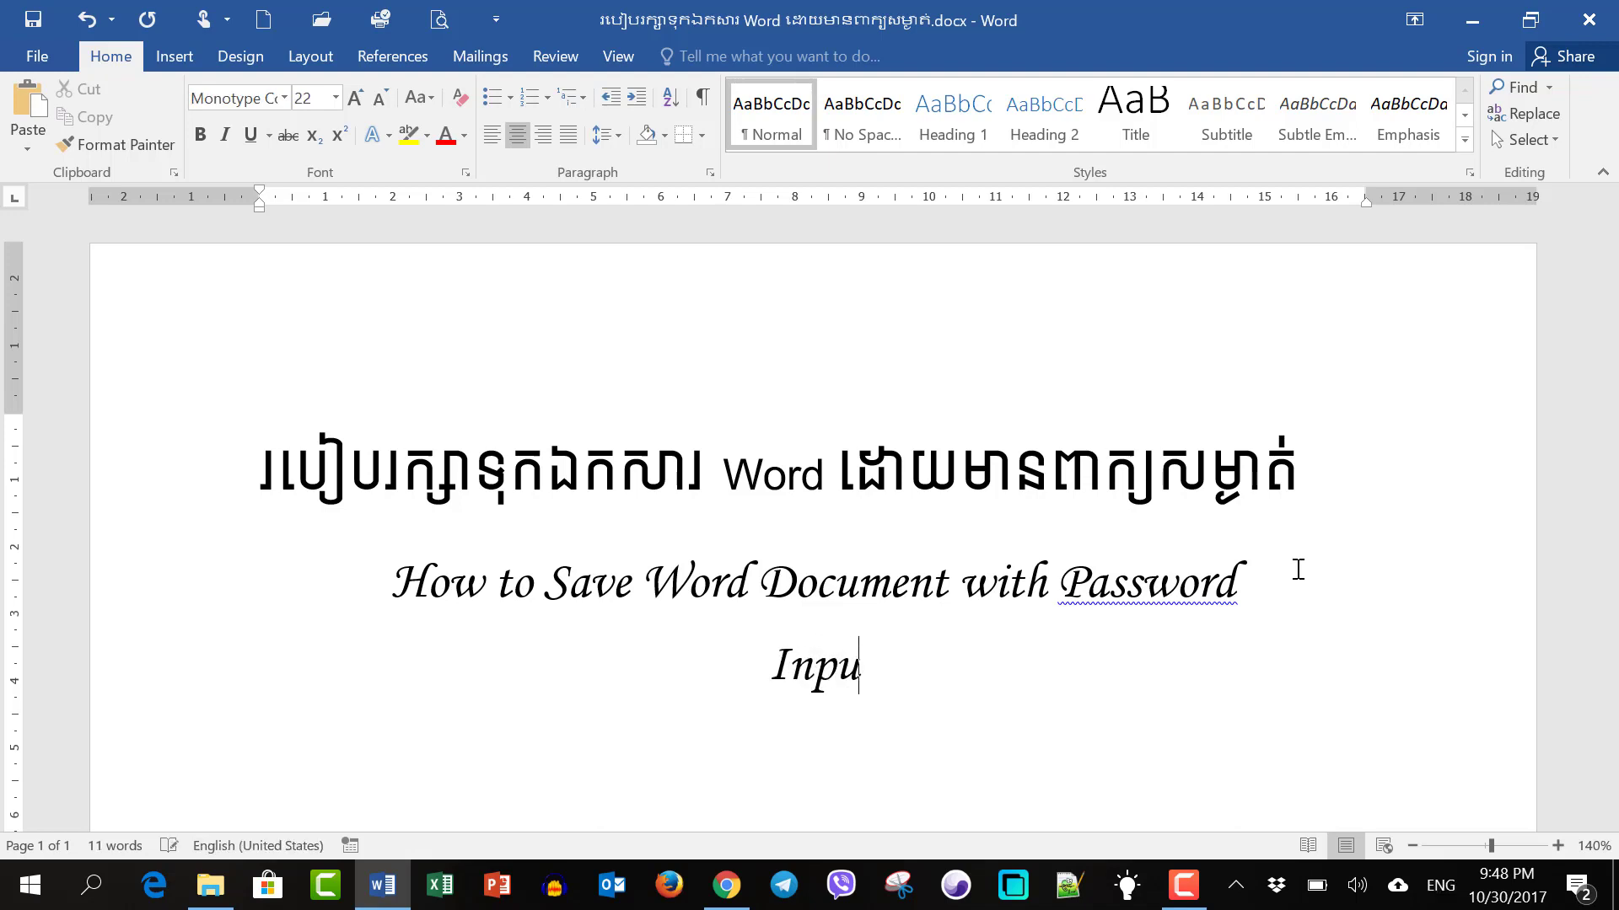
text(t Data)
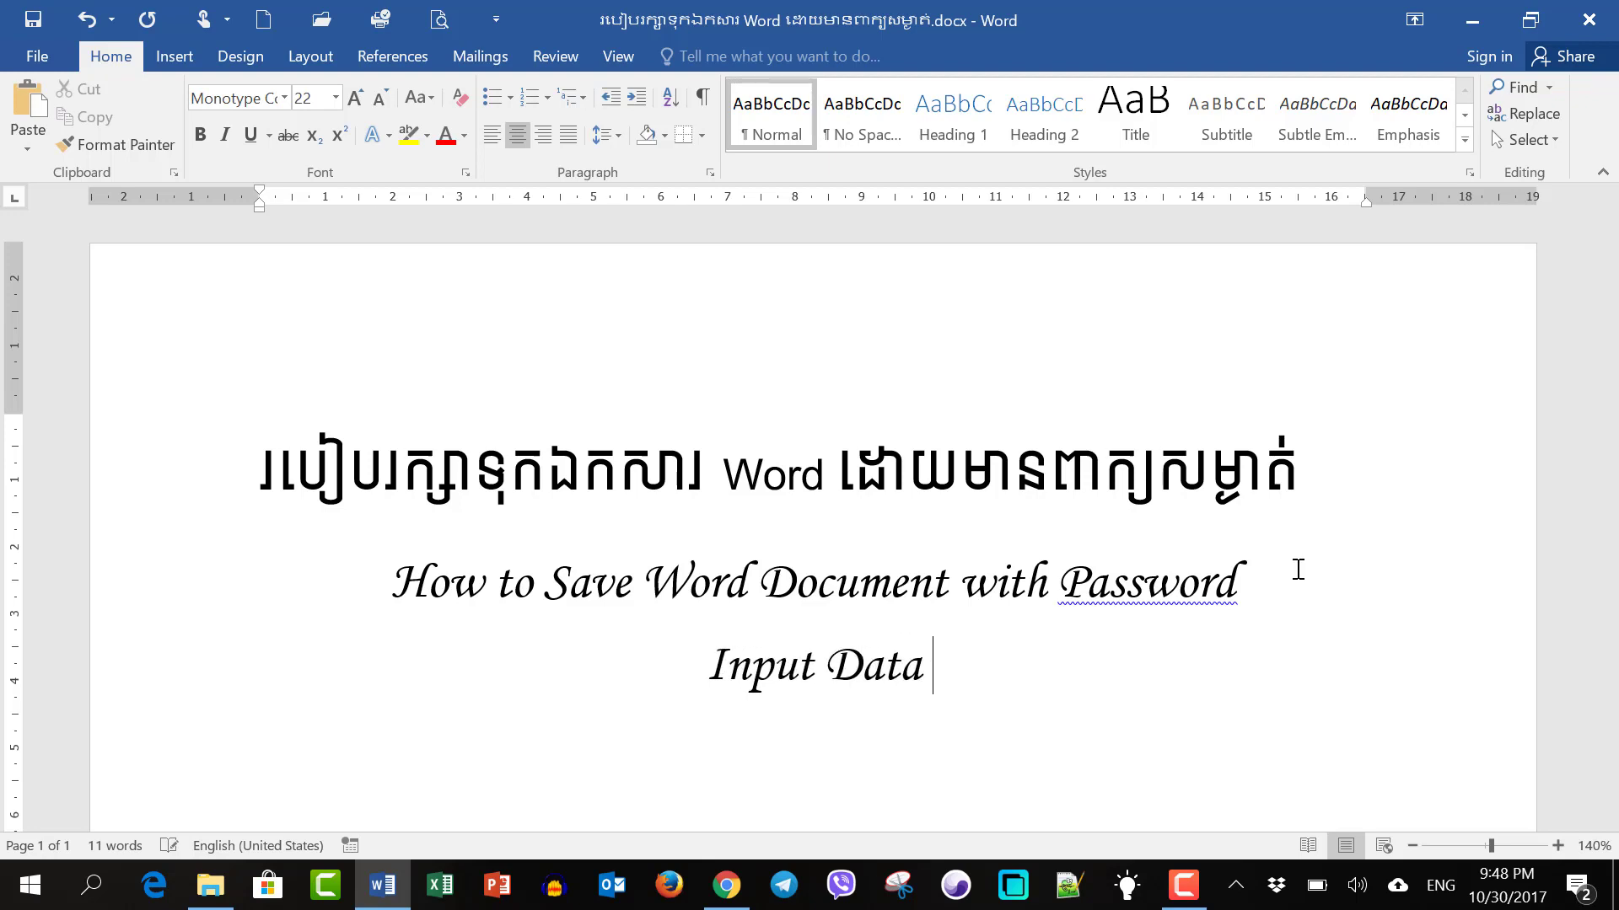
text( normall)
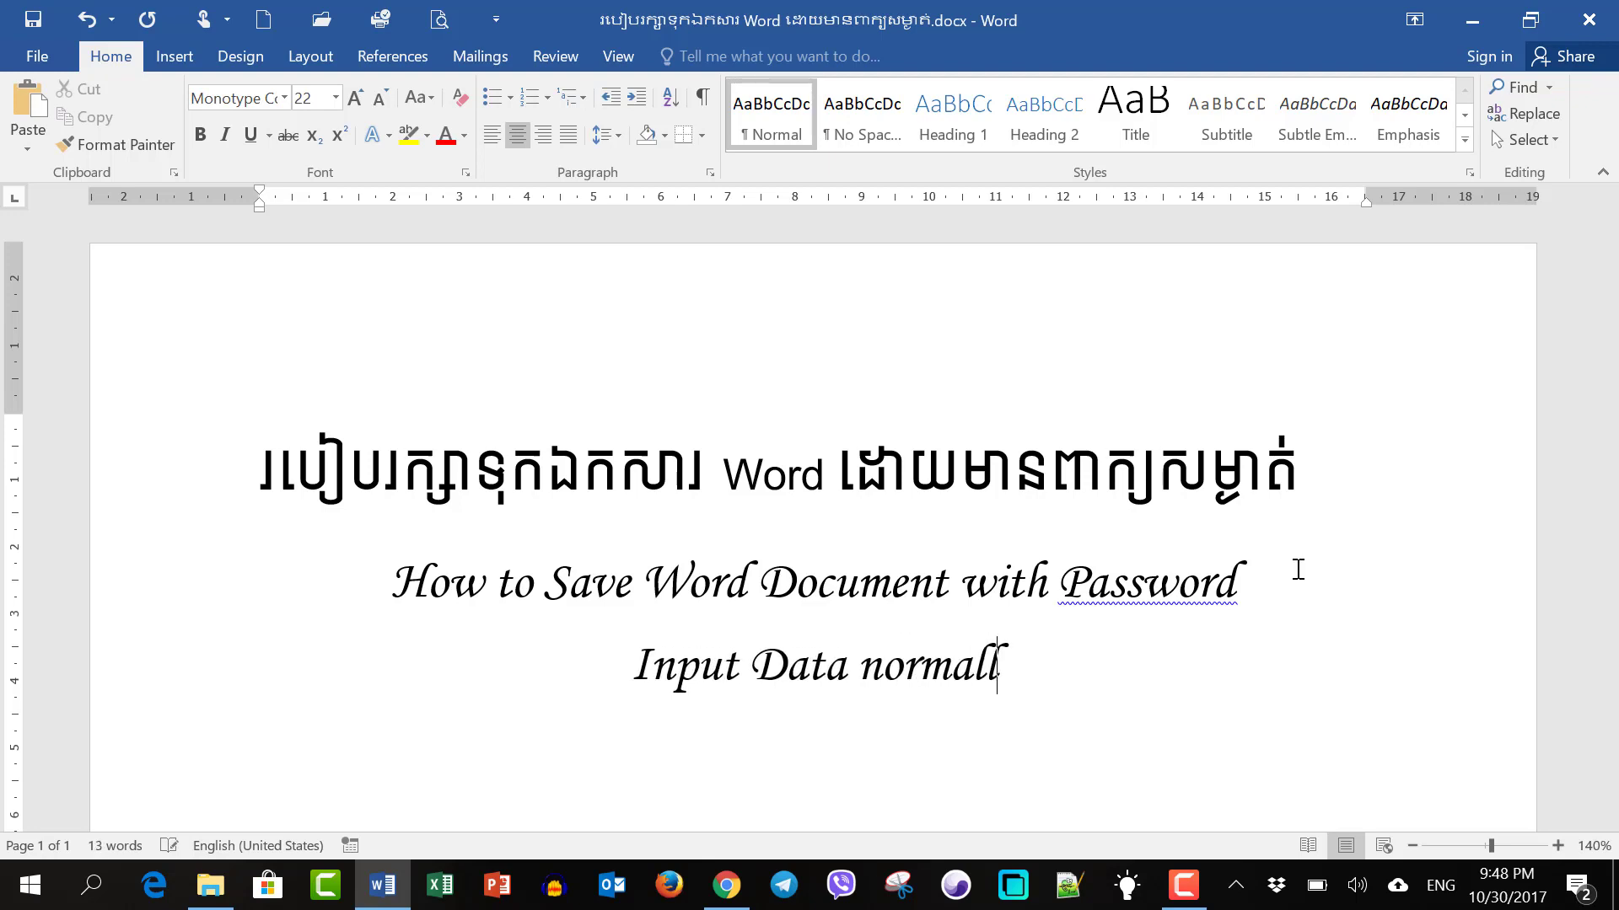
text(y)
key(Return)
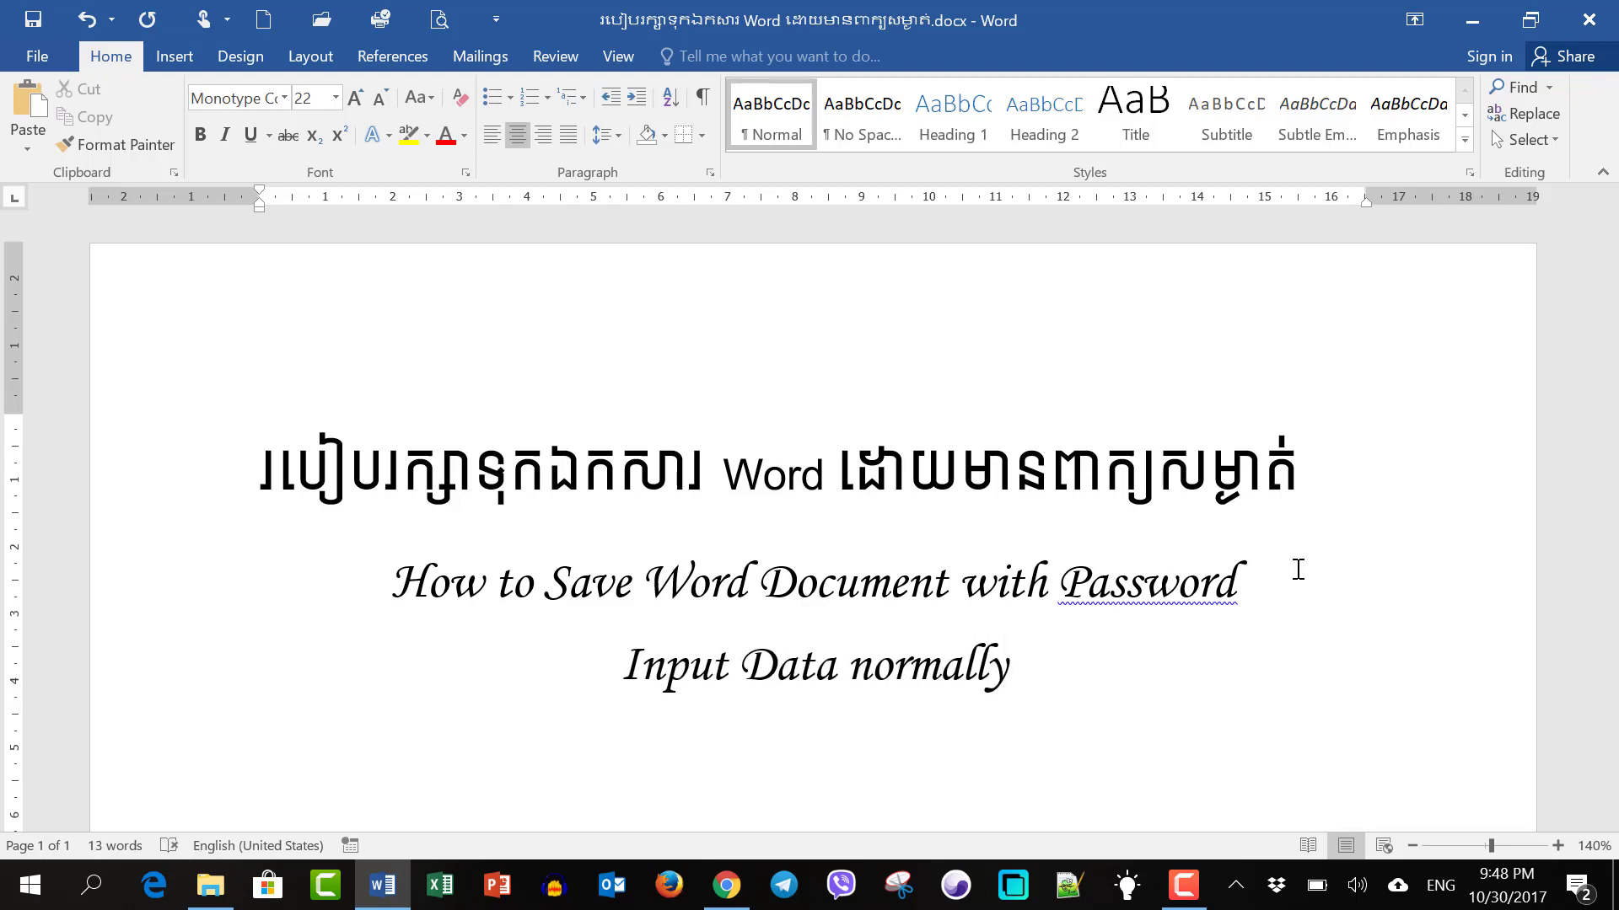